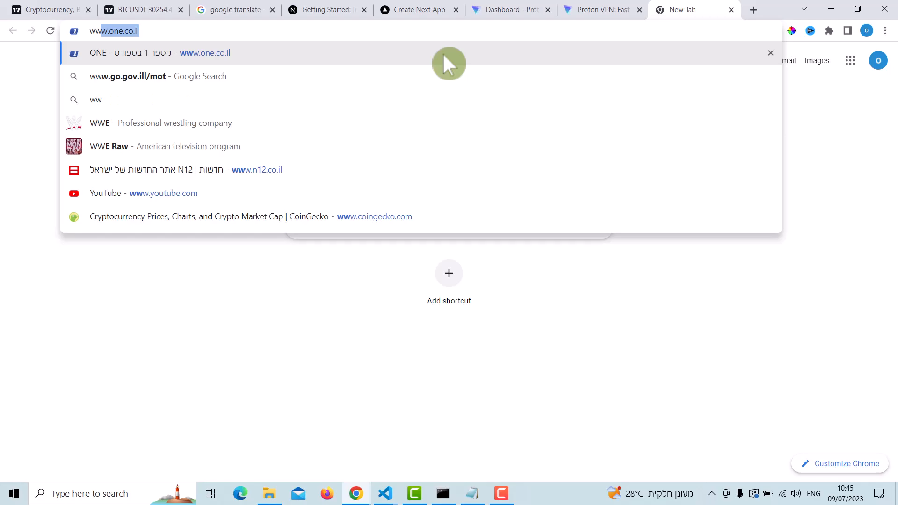
Step: Search the web for "dd wrt" and close the results tab
{"action": "key", "text": "BackSpace"}
{"action": "key", "text": "BackSpace"}
{"action": "key", "text": "BackSpace"}
{"action": "type", "text": "dd wrt"}
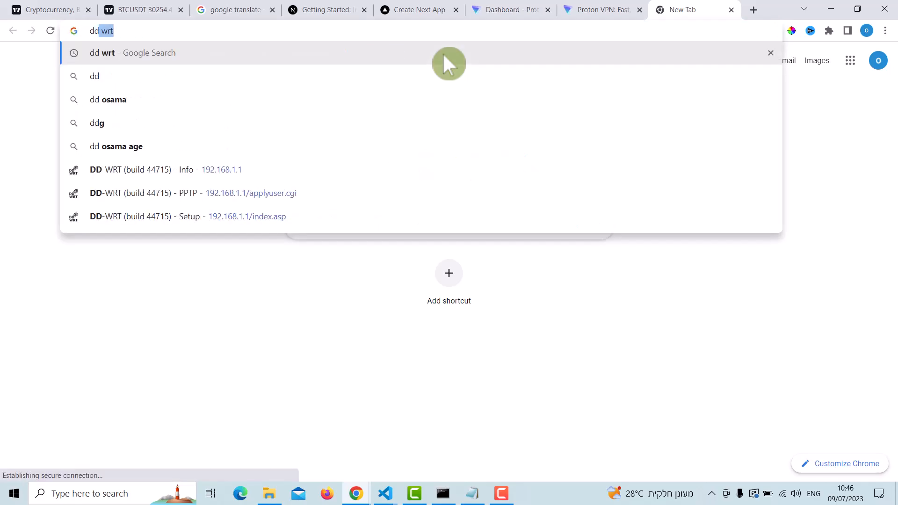
{"action": "key", "text": "Return"}
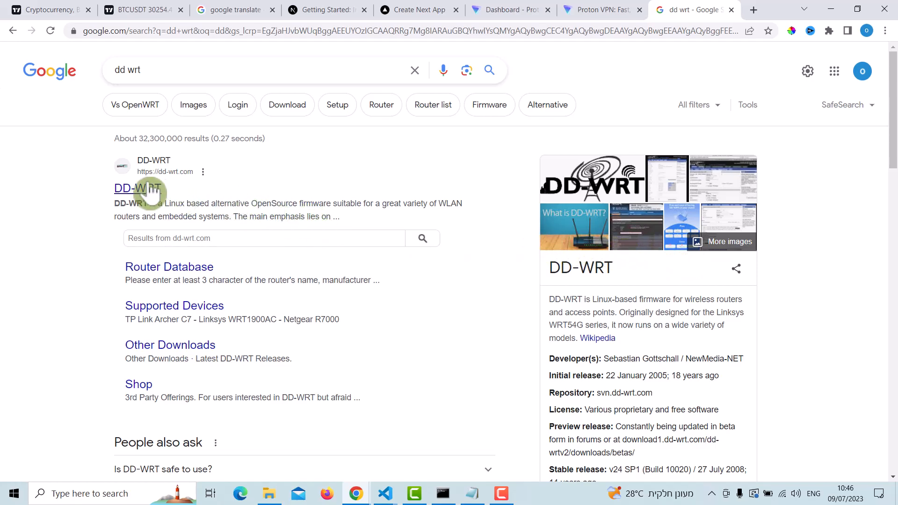
{"action": "left_click", "coordinate": [732, 10]}
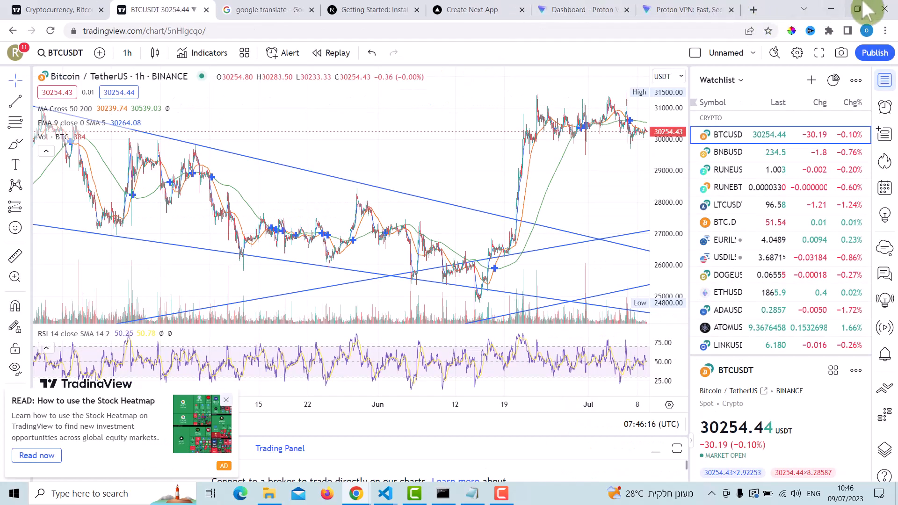
Step: Minimize the browser, open Command Prompt and run ipconfig
{"action": "left_click", "coordinate": [831, 9]}
{"action": "left_click", "coordinate": [80, 493]}
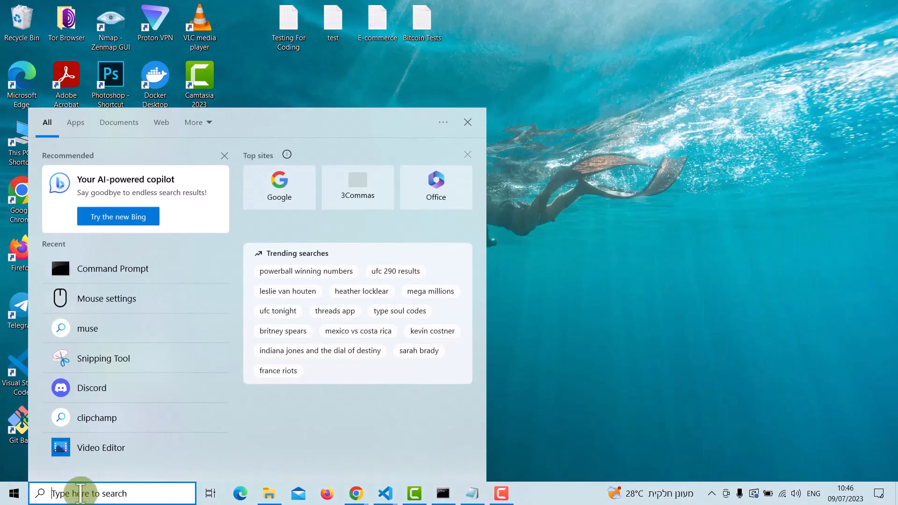
{"action": "type", "text": "cmd"}
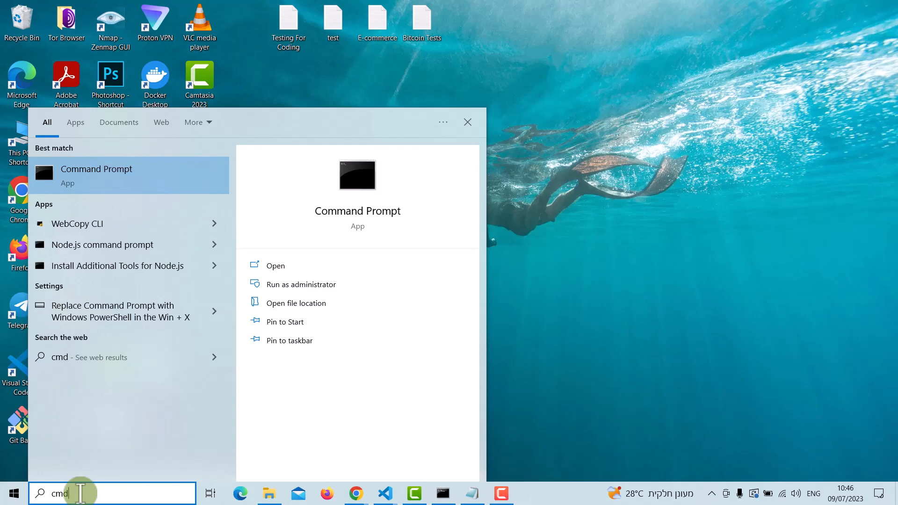
{"action": "key", "text": "Return"}
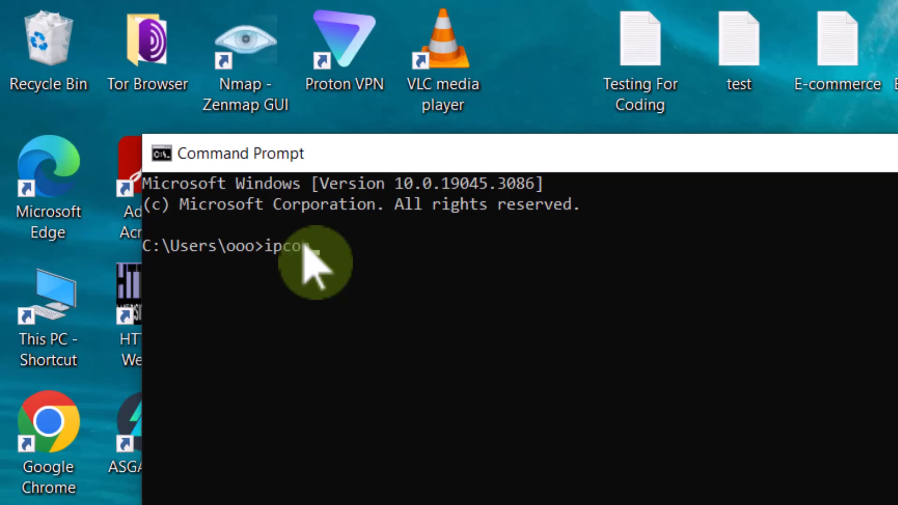
{"action": "key", "text": "Return"}
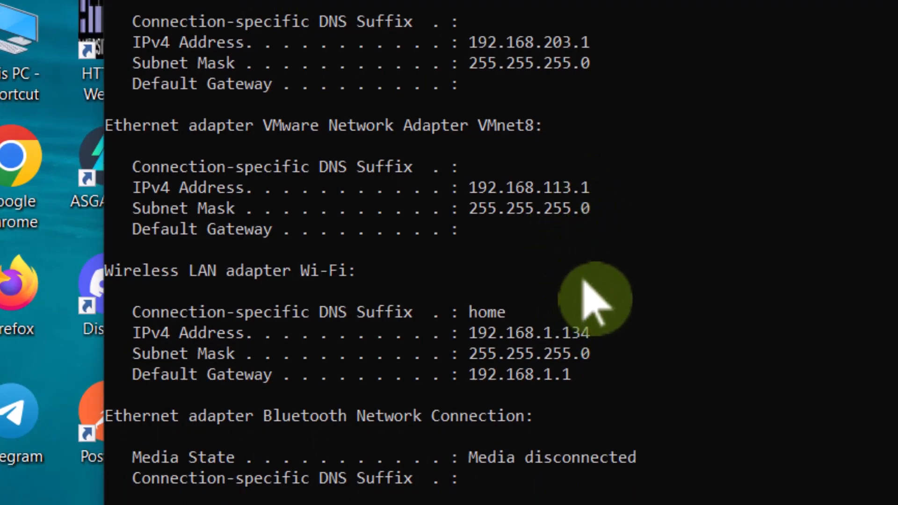
Step: Copy the default gateway address of the Wireless LAN adapter Wi-Fi from the ipconfig output
{"action": "left_click_drag", "start_coordinate": [469, 374], "coordinate": [571, 373]}
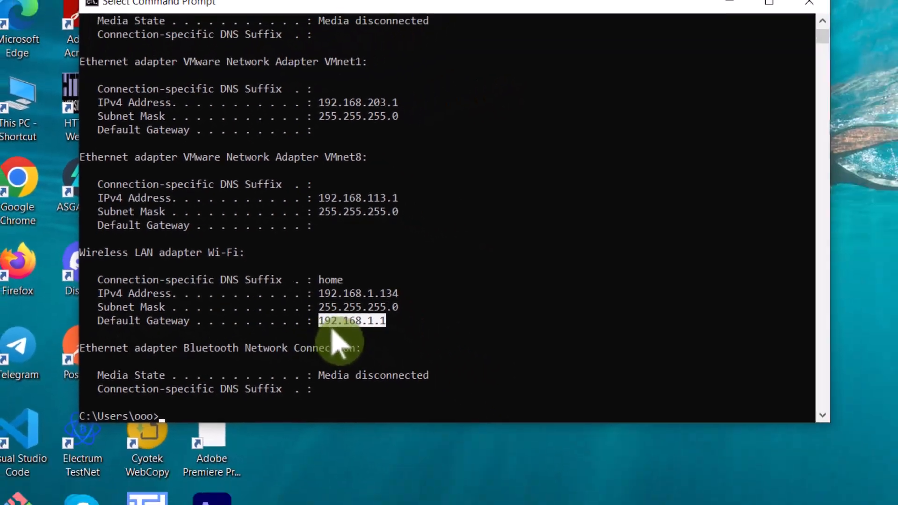
{"action": "right_click", "coordinate": [486, 380]}
{"action": "left_click", "coordinate": [515, 69]}
Step: Return to the browser and load the copied gateway address 192.168.1.1 in a new tab
{"action": "left_click", "coordinate": [361, 495]}
{"action": "left_click", "coordinate": [344, 446]}
{"action": "left_click", "coordinate": [725, 16]}
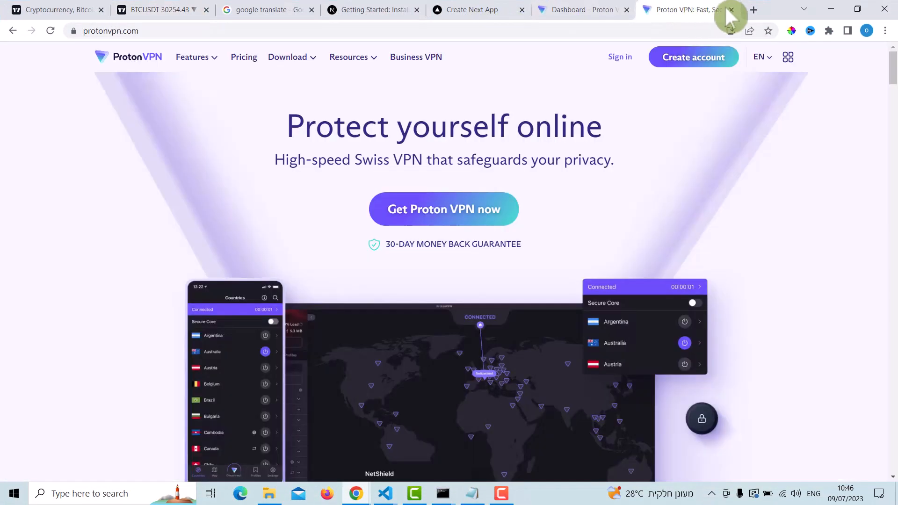
{"action": "key", "text": "ctrl+t"}
{"action": "type", "text": "192.168.1.1"}
{"action": "key", "text": "Return"}
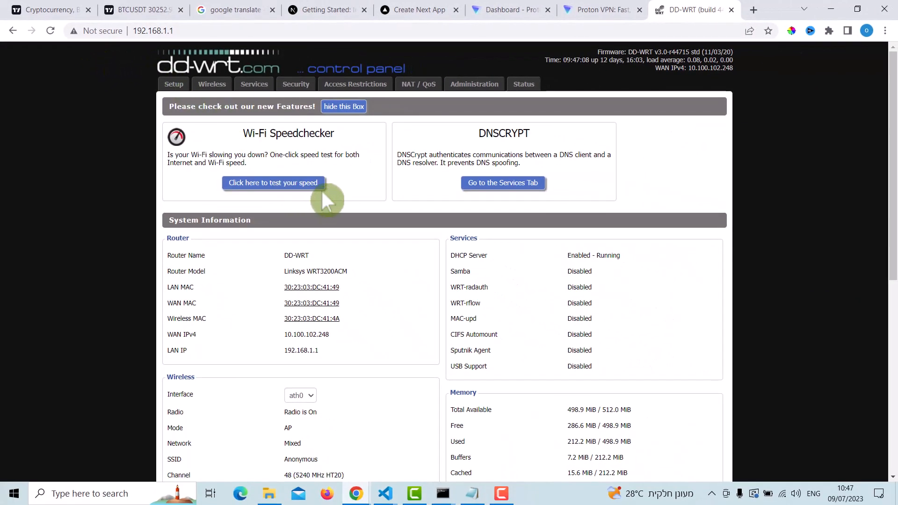
Step: Open the router's Basic Setup page and examine the Static DNS 1 address in the DHCP server settings
{"action": "scroll", "coordinate": [327, 190], "scroll_direction": "down", "scroll_amount": 8}
{"action": "scroll", "coordinate": [322, 190], "scroll_direction": "up", "scroll_amount": 8}
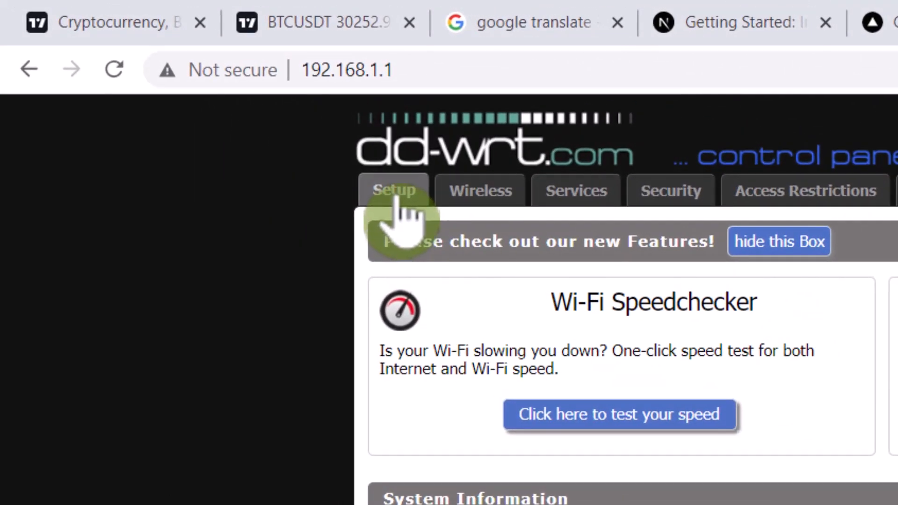
{"action": "left_click", "coordinate": [394, 191]}
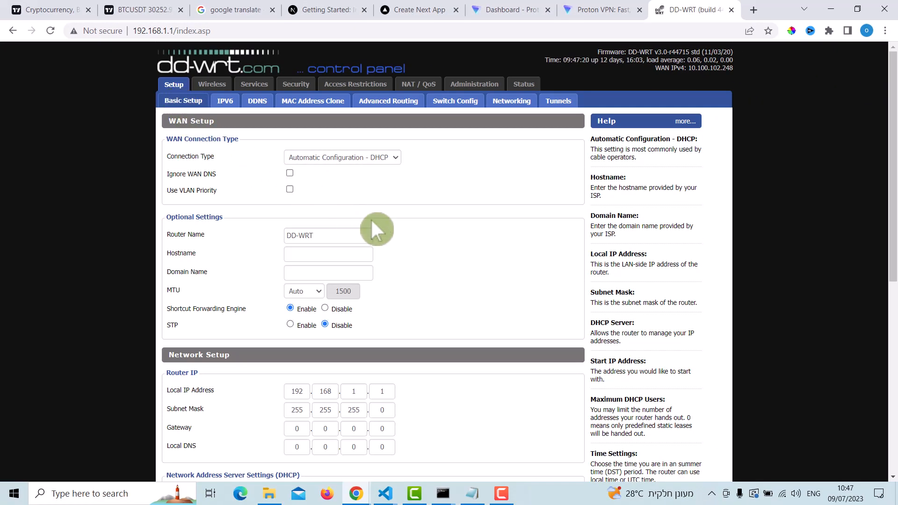
{"action": "scroll", "coordinate": [344, 201], "scroll_direction": "down", "scroll_amount": 5}
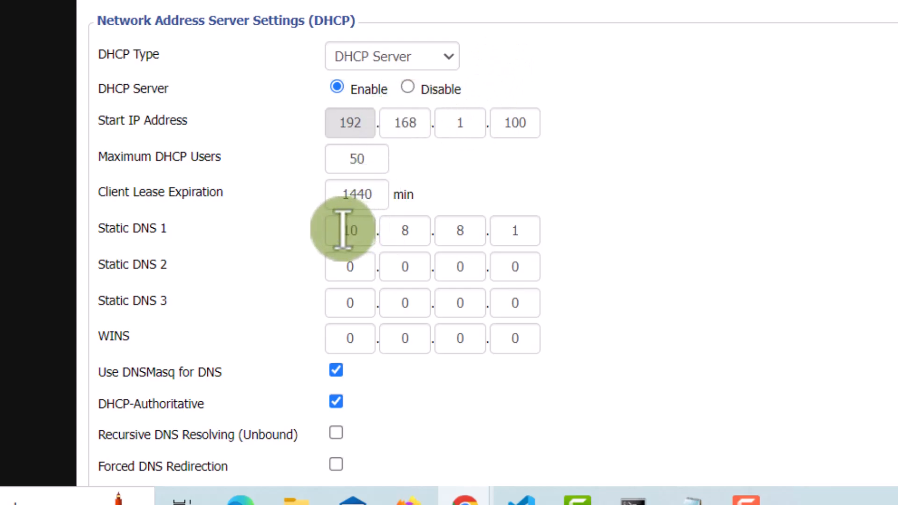
{"action": "left_click_drag", "start_coordinate": [343, 230], "coordinate": [368, 230]}
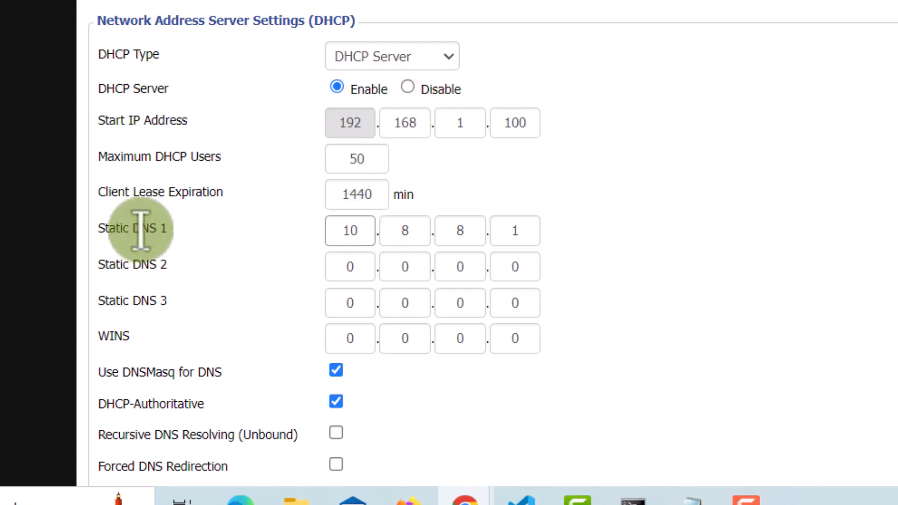
{"action": "left_click_drag", "start_coordinate": [134, 228], "coordinate": [194, 244]}
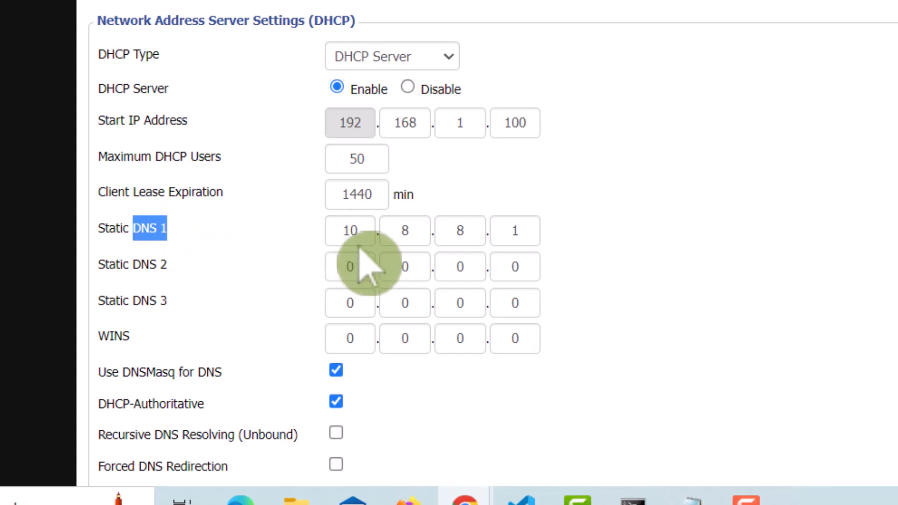
{"action": "left_click", "coordinate": [367, 231]}
{"action": "type", "text": "8"}
{"action": "key", "text": "Tab"}
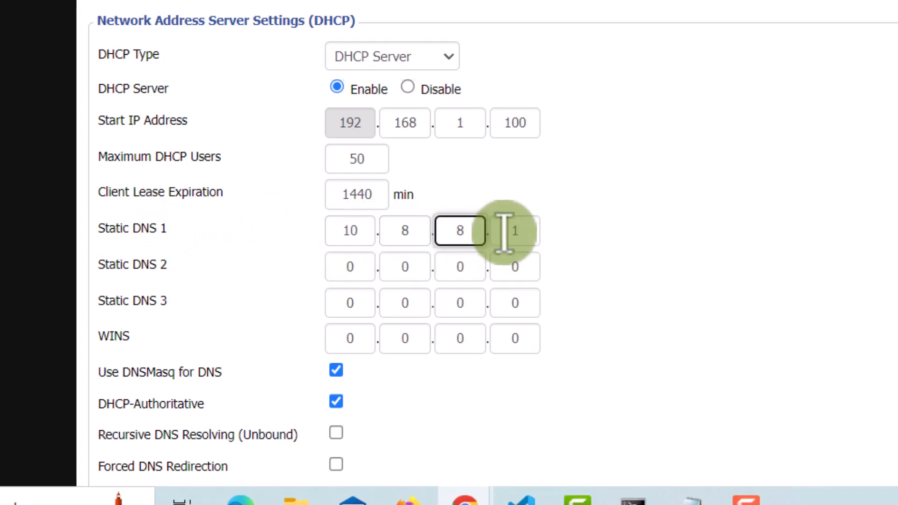
{"action": "key", "text": "Tab"}
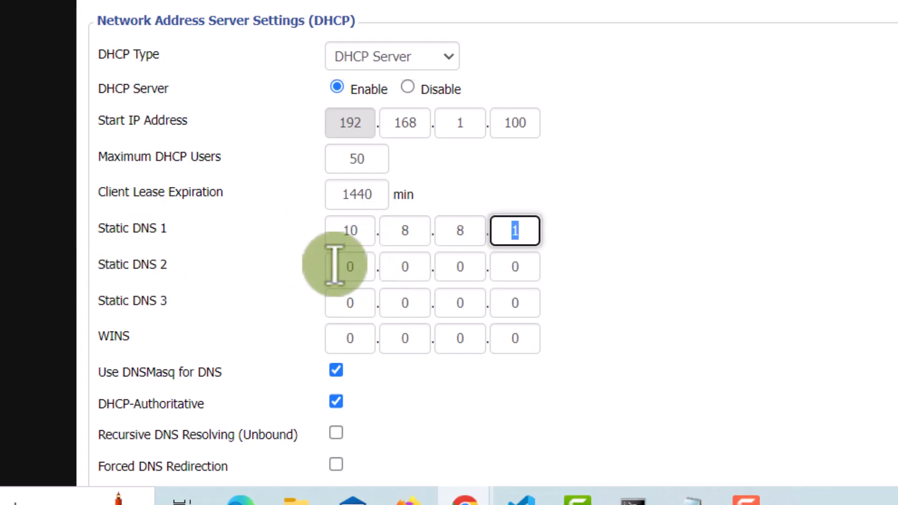
Step: Go through the Static DNS 2 fields and recheck each octet of the Static DNS 1 address
{"action": "key", "text": "Tab"}
{"action": "key", "text": "Tab"}
{"action": "key", "text": "Tab"}
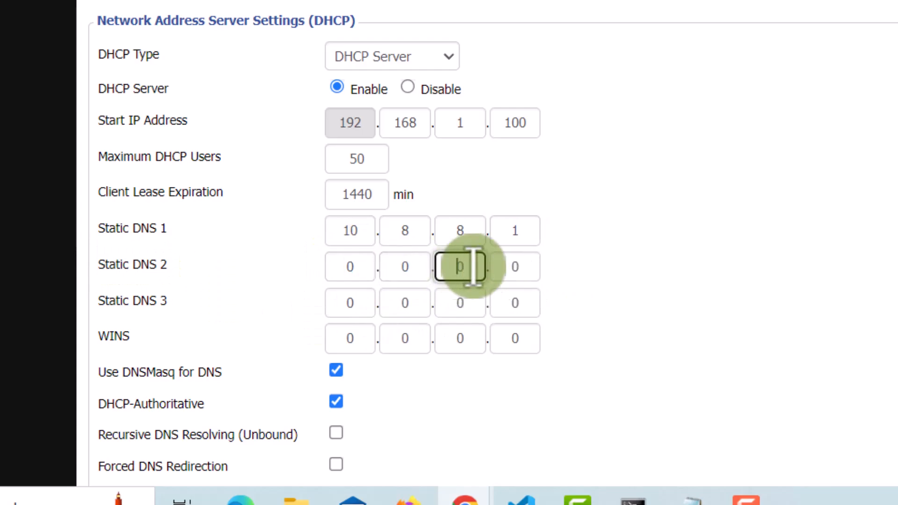
{"action": "key", "text": "Tab"}
{"action": "left_click", "coordinate": [585, 284]}
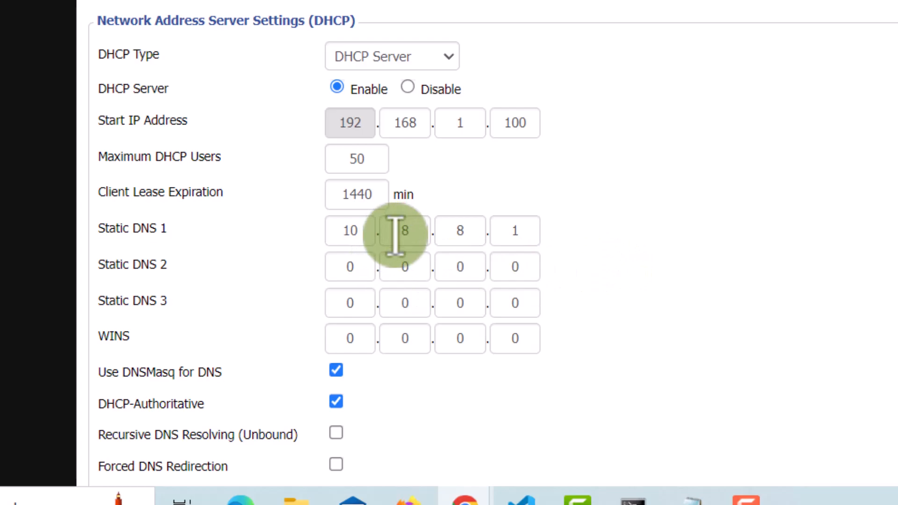
{"action": "left_click_drag", "start_coordinate": [345, 229], "coordinate": [430, 240]}
{"action": "left_click", "coordinate": [463, 238]}
{"action": "double_click", "coordinate": [527, 234]}
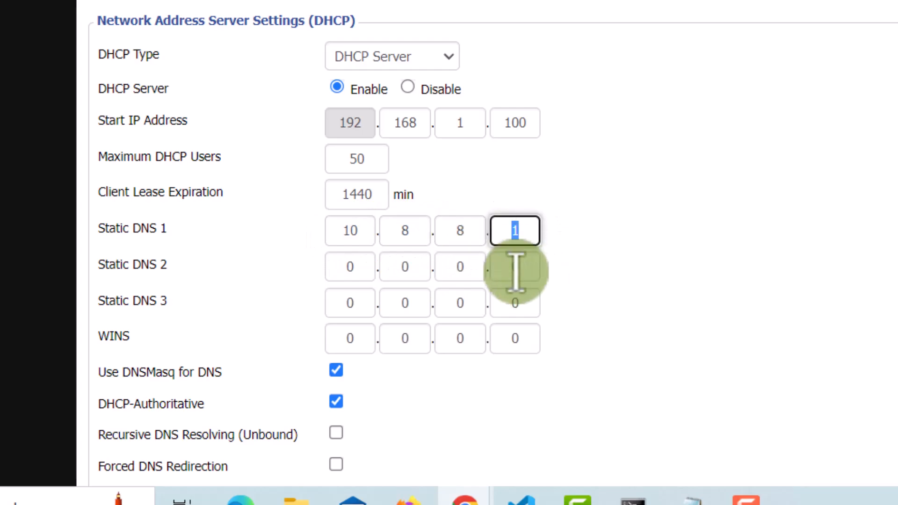
{"action": "left_click", "coordinate": [694, 266]}
Step: Save the router's Basic Setup settings
{"action": "scroll", "coordinate": [361, 69], "scroll_direction": "down", "scroll_amount": 1}
{"action": "scroll", "coordinate": [363, 87], "scroll_direction": "down", "scroll_amount": 5}
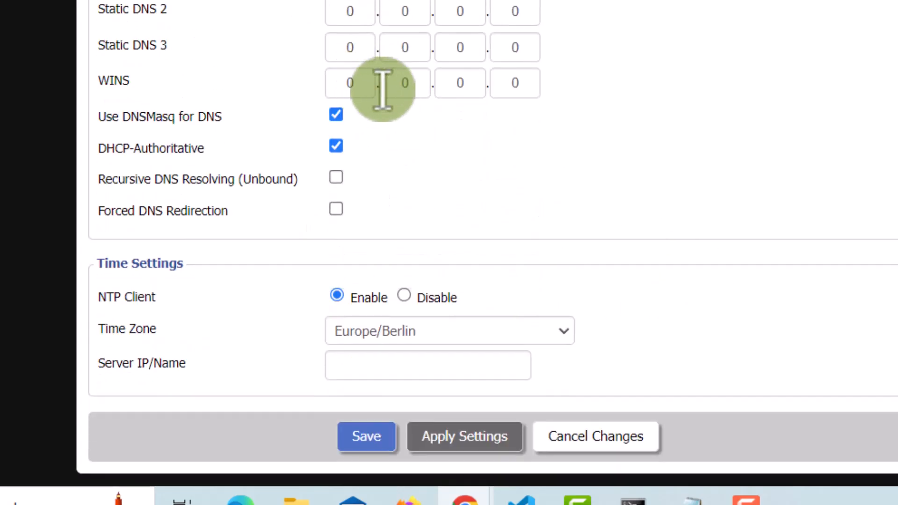
{"action": "left_click", "coordinate": [369, 437]}
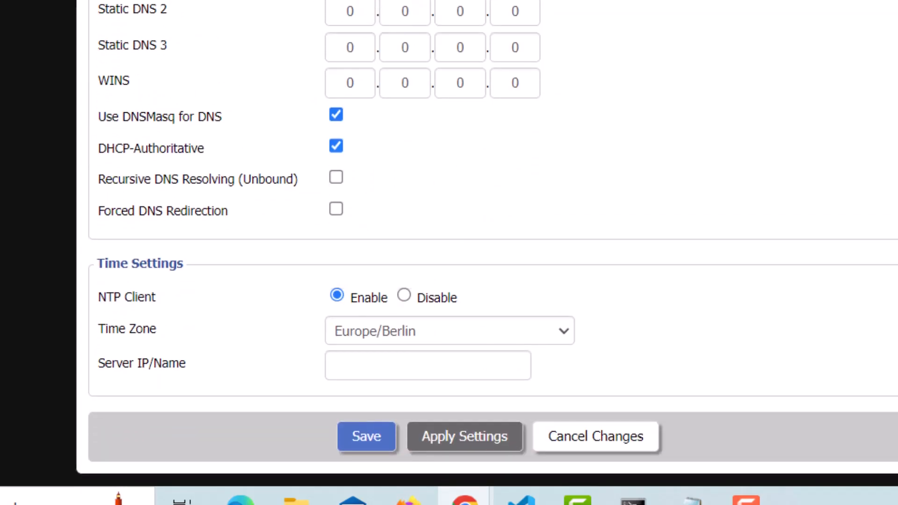
{"action": "left_click", "coordinate": [367, 427]}
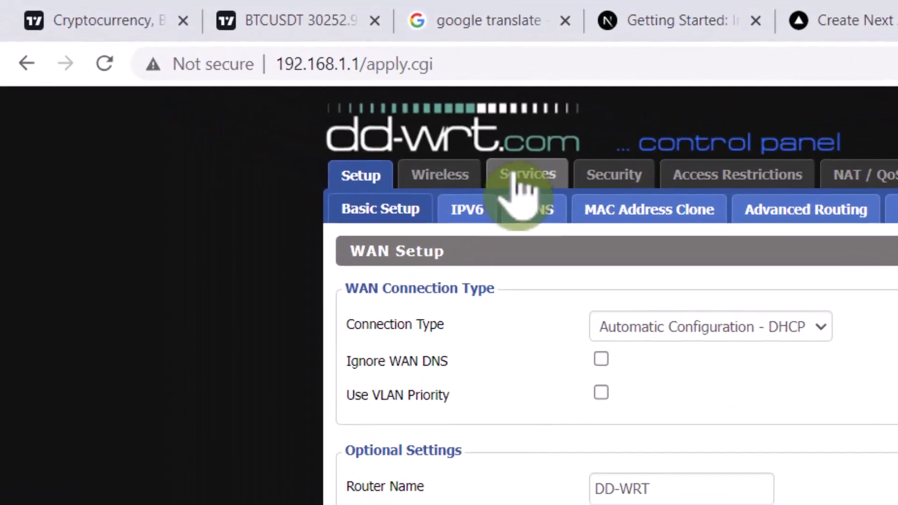
Step: Open the router's VPN service settings and set Start OpenVPN Client to Enable
{"action": "left_click", "coordinate": [253, 85]}
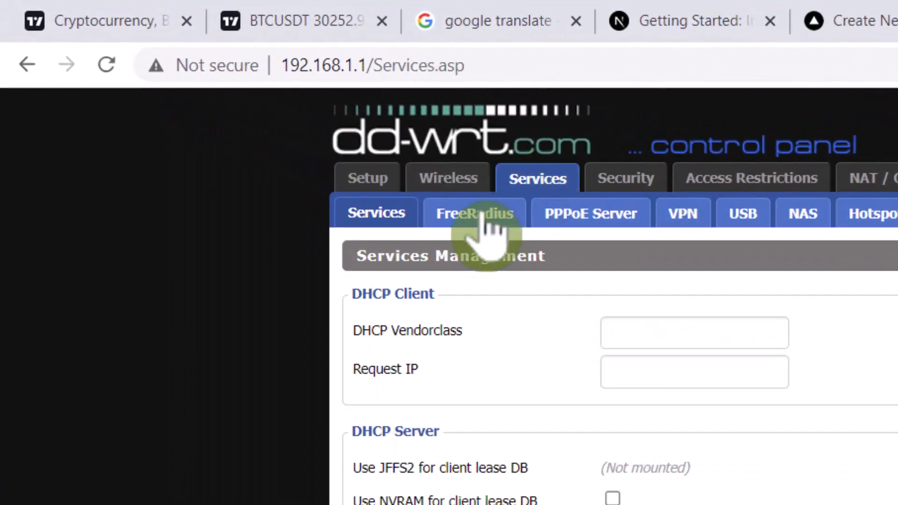
{"action": "left_click", "coordinate": [683, 220]}
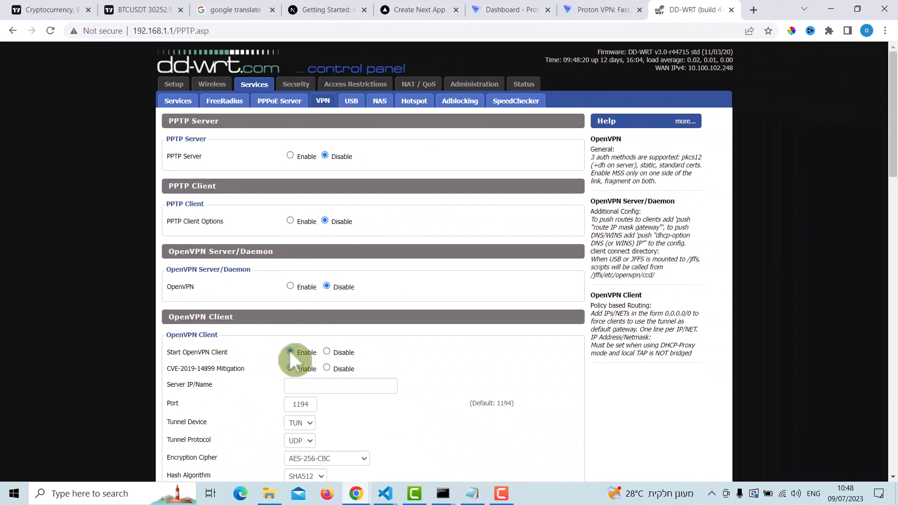
{"action": "left_click", "coordinate": [326, 351]}
{"action": "scroll", "coordinate": [337, 282], "scroll_direction": "down", "scroll_amount": 4}
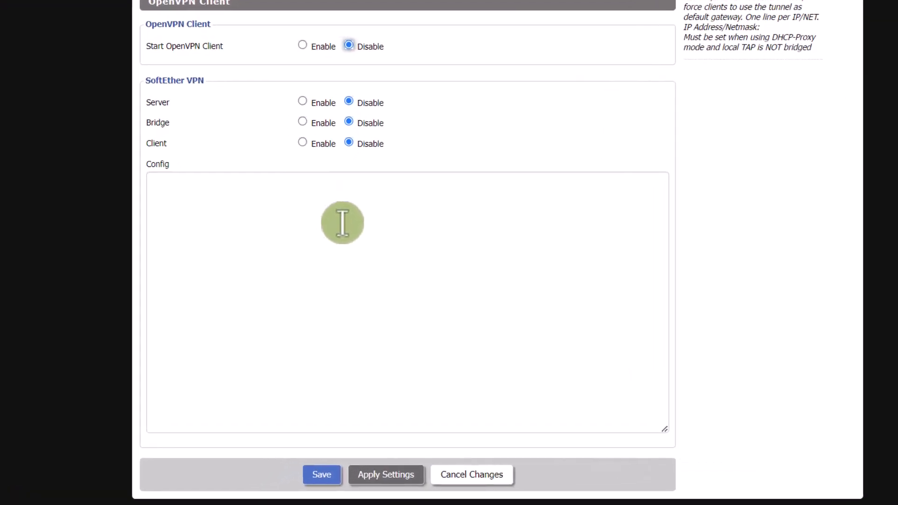
{"action": "scroll", "coordinate": [343, 223], "scroll_direction": "up", "scroll_amount": 3}
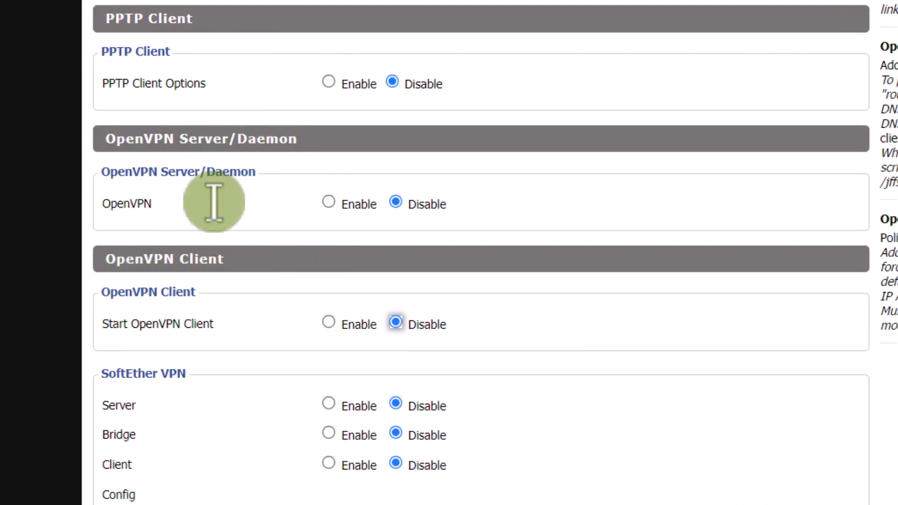
{"action": "left_click", "coordinate": [345, 323]}
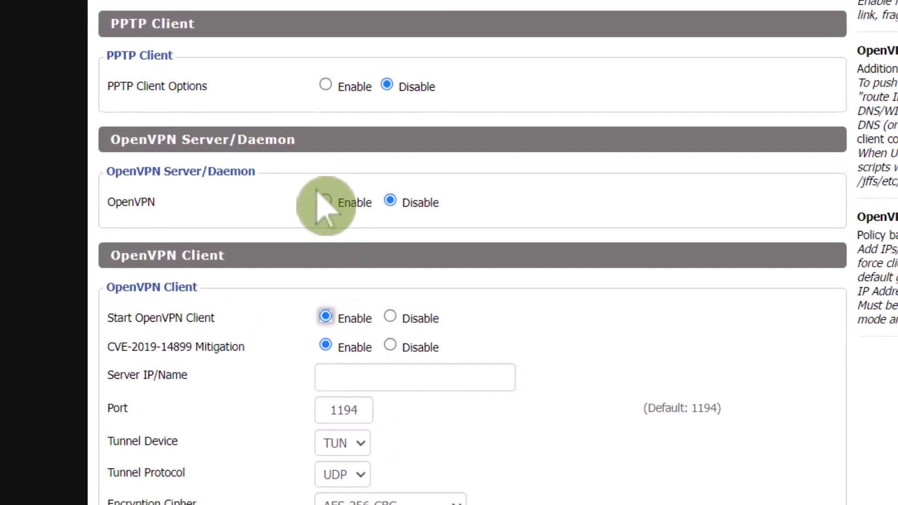
{"action": "scroll", "coordinate": [309, 262], "scroll_direction": "down", "scroll_amount": 3}
{"action": "scroll", "coordinate": [295, 264], "scroll_direction": "up", "scroll_amount": 2}
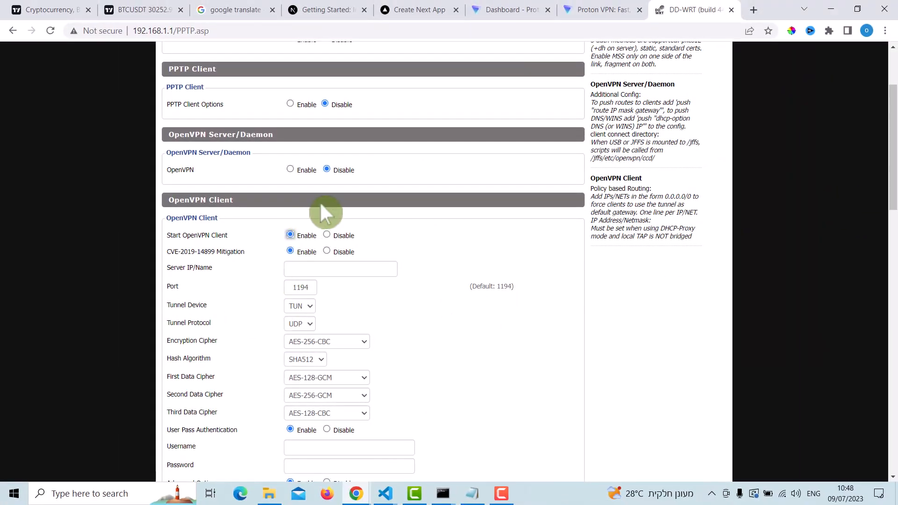
Step: Switch to the Proton VPN account dashboard and open its downloads page
{"action": "left_click", "coordinate": [583, 10]}
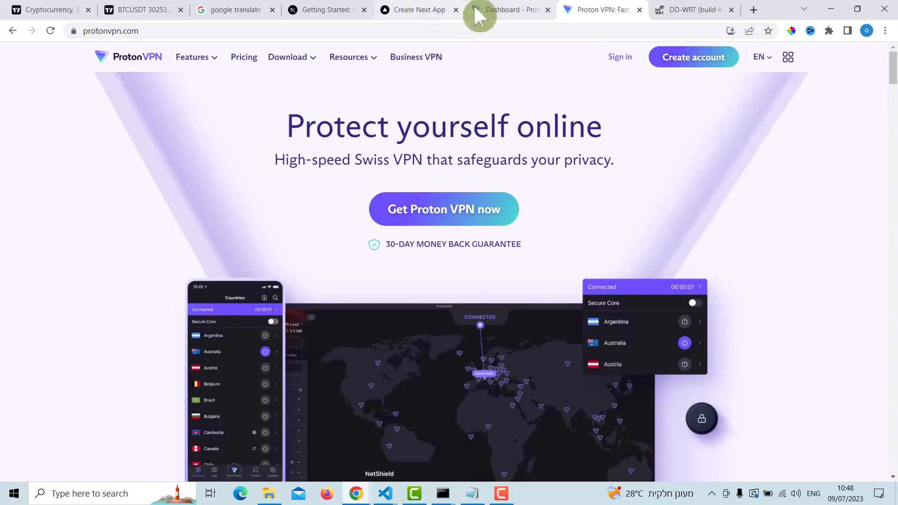
{"action": "left_click", "coordinate": [537, 11]}
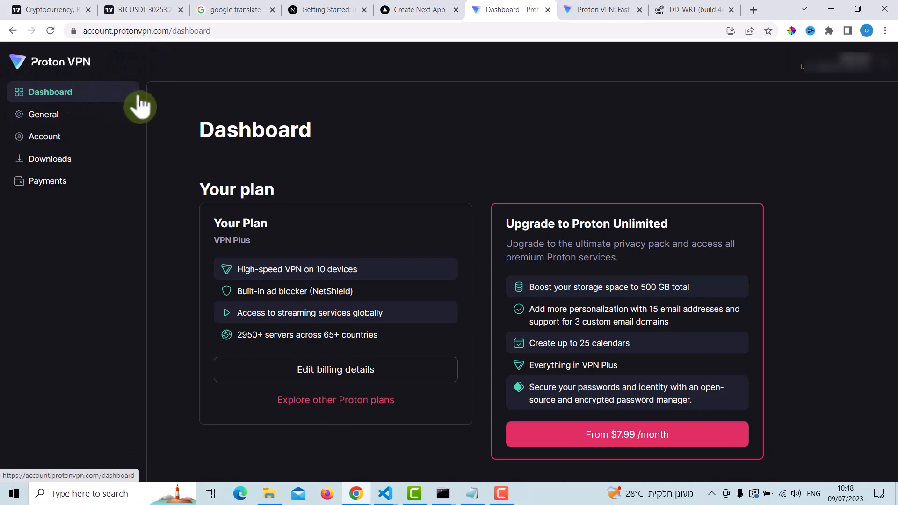
{"action": "left_click", "coordinate": [70, 161]}
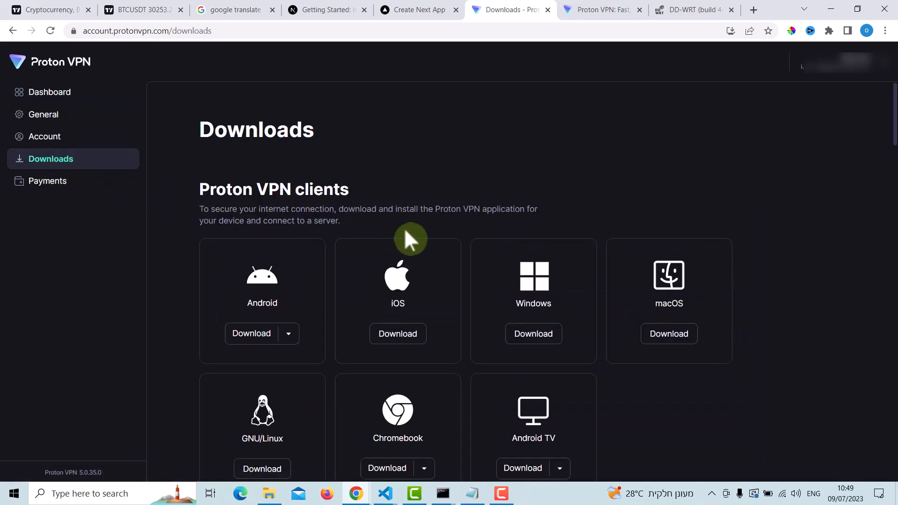
Step: Select Router as the platform for the OpenVPN configuration files
{"action": "scroll", "coordinate": [393, 222], "scroll_direction": "down", "scroll_amount": 12}
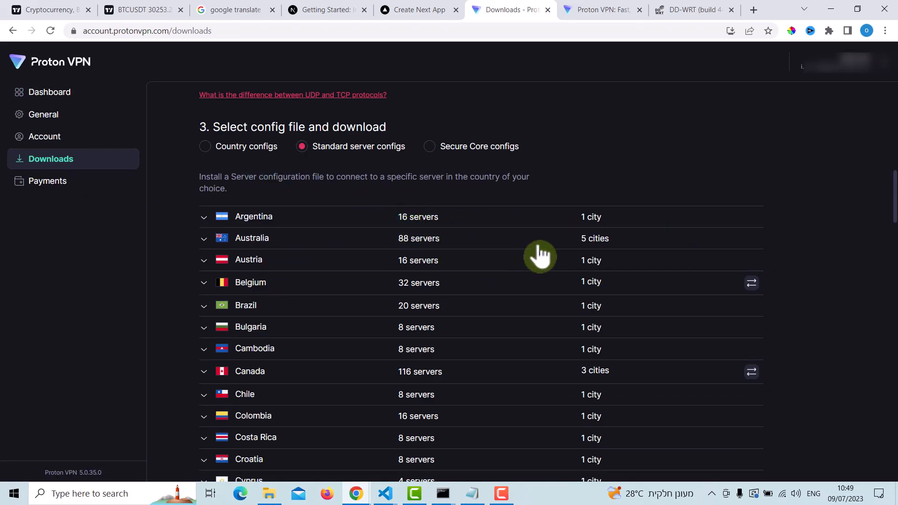
{"action": "scroll", "coordinate": [645, 216], "scroll_direction": "down", "scroll_amount": 2}
{"action": "scroll", "coordinate": [624, 237], "scroll_direction": "up", "scroll_amount": 6}
{"action": "scroll", "coordinate": [608, 222], "scroll_direction": "up", "scroll_amount": 9}
{"action": "scroll", "coordinate": [578, 211], "scroll_direction": "down", "scroll_amount": 11}
{"action": "scroll", "coordinate": [543, 201], "scroll_direction": "up", "scroll_amount": 4}
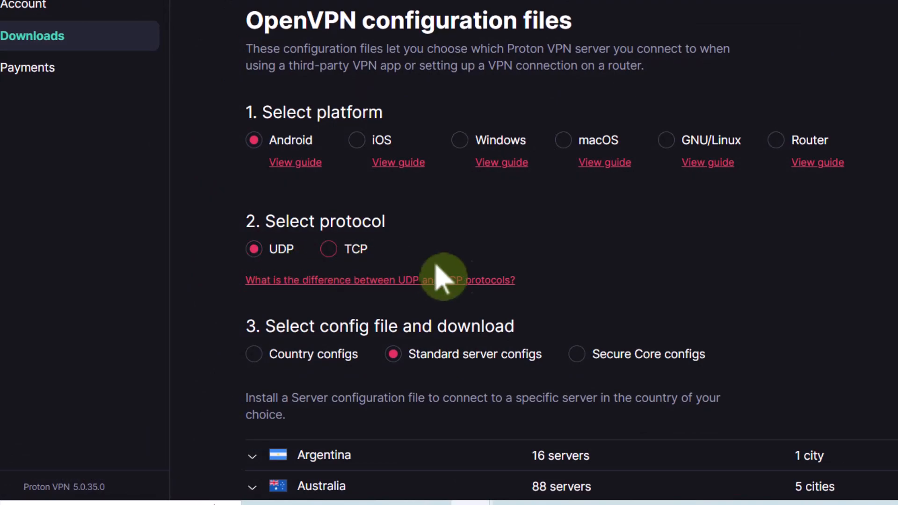
{"action": "left_click", "coordinate": [778, 143]}
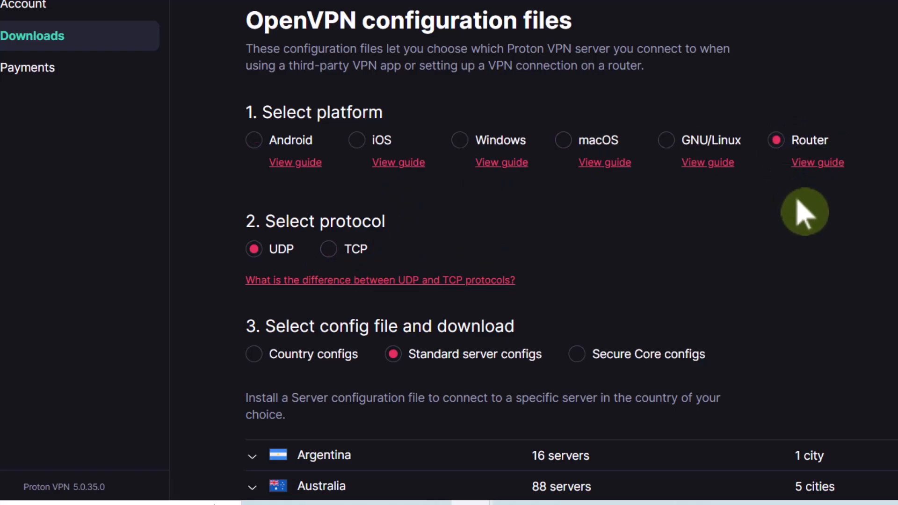
Step: Expand the United Kingdom servers in the list of standard server configs
{"action": "scroll", "coordinate": [771, 201], "scroll_direction": "down", "scroll_amount": 5}
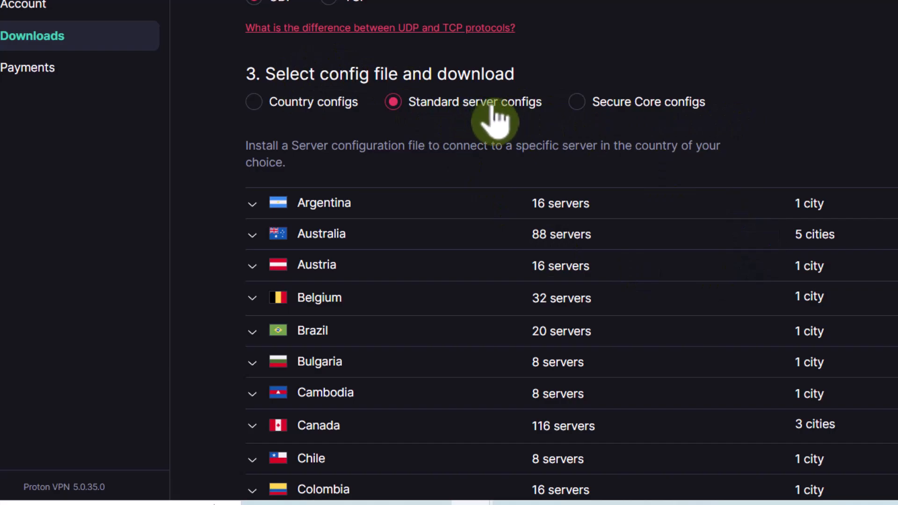
{"action": "scroll", "coordinate": [502, 131], "scroll_direction": "down", "scroll_amount": 15}
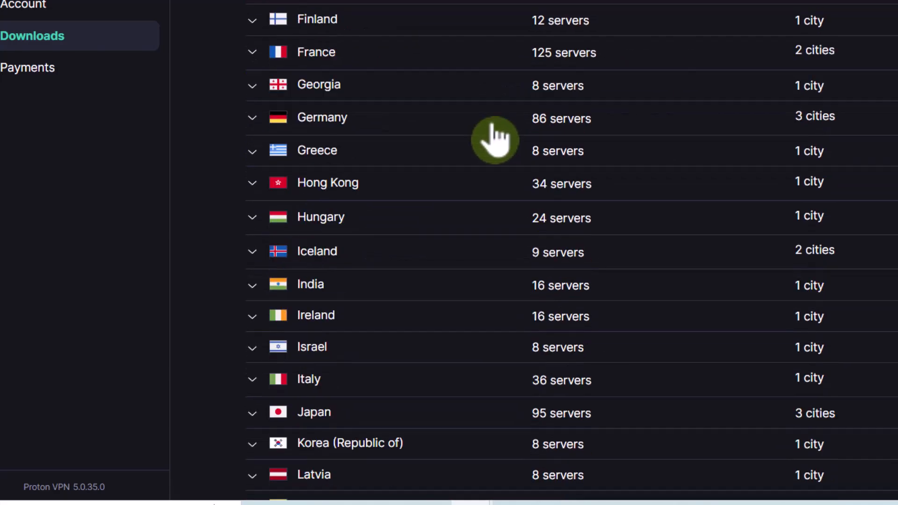
{"action": "scroll", "coordinate": [491, 140], "scroll_direction": "down", "scroll_amount": 15}
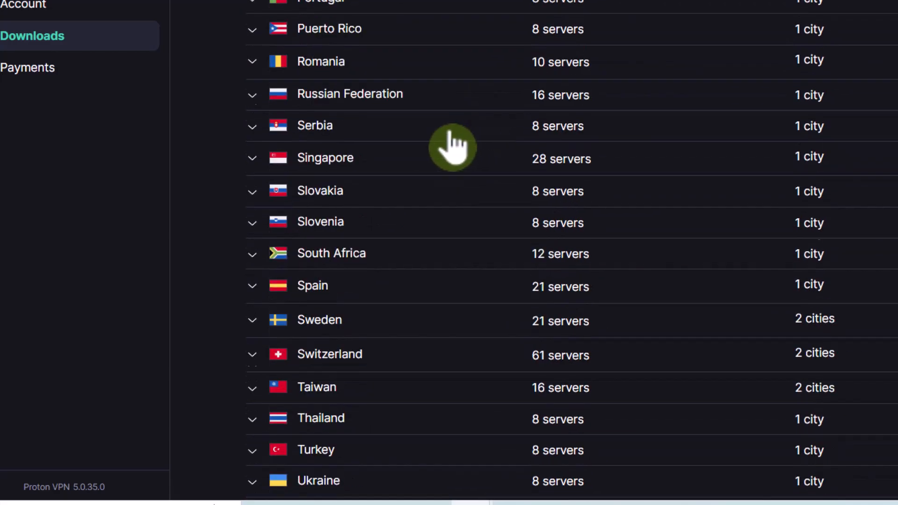
{"action": "scroll", "coordinate": [472, 202], "scroll_direction": "down", "scroll_amount": 8}
{"action": "scroll", "coordinate": [484, 201], "scroll_direction": "up", "scroll_amount": 4}
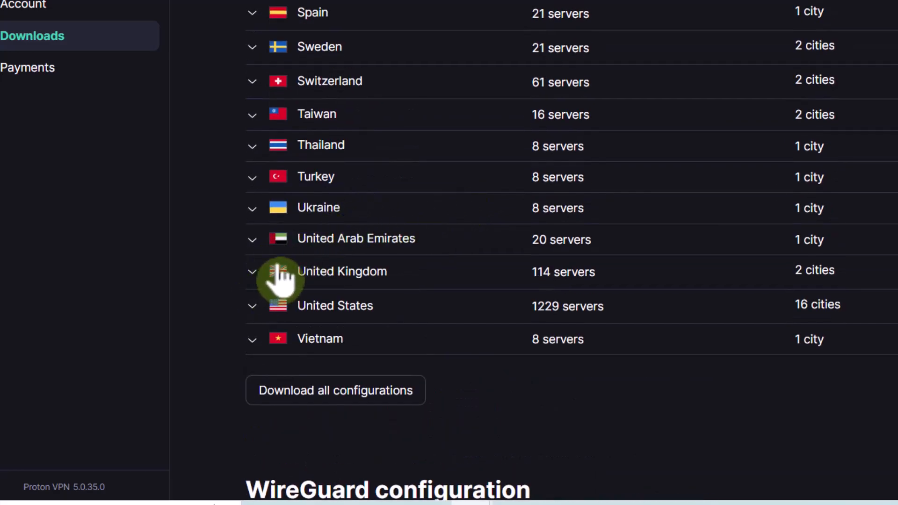
{"action": "left_click", "coordinate": [351, 288]}
{"action": "scroll", "coordinate": [411, 285], "scroll_direction": "down", "scroll_amount": 20}
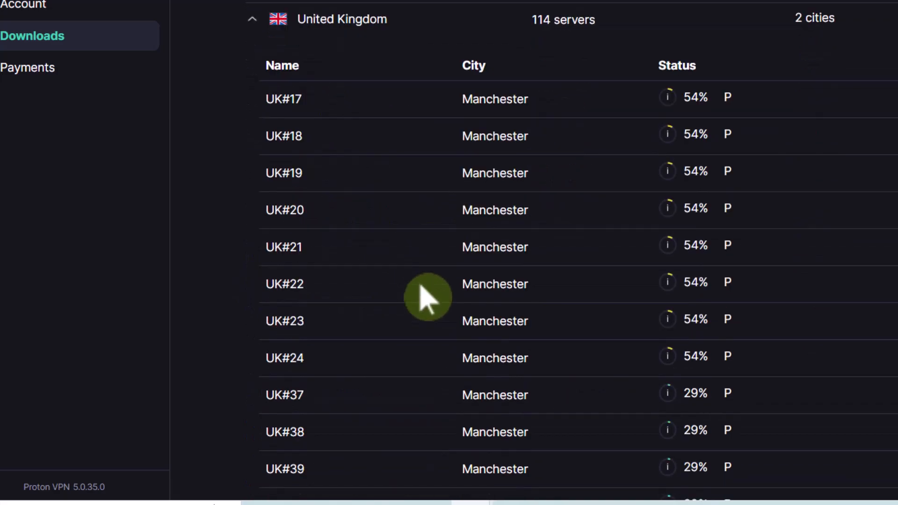
Step: Download the configuration file for London server UK#107 and open it in Notepad
{"action": "scroll", "coordinate": [434, 285], "scroll_direction": "down", "scroll_amount": 15}
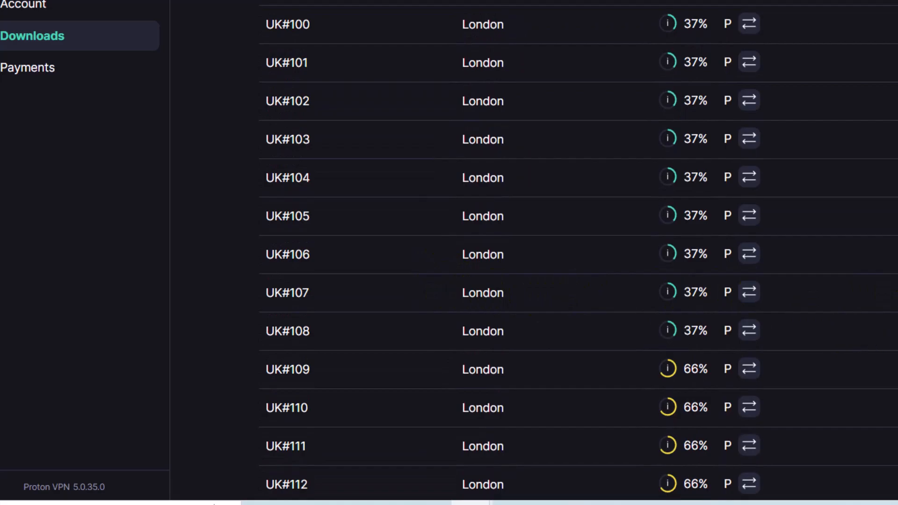
{"action": "left_click", "coordinate": [859, 320]}
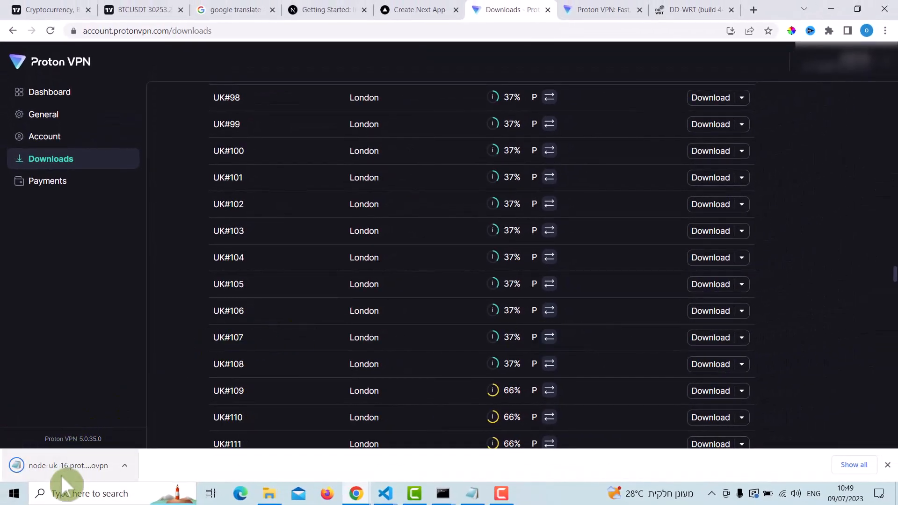
{"action": "left_click", "coordinate": [62, 473]}
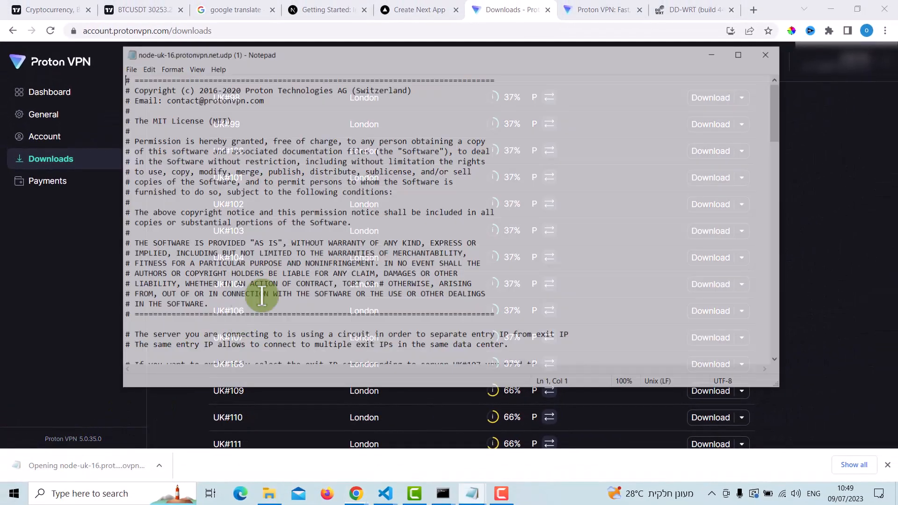
Step: Copy the server IP address from the first remote line of the configuration file
{"action": "scroll", "coordinate": [285, 262], "scroll_direction": "down", "scroll_amount": 12}
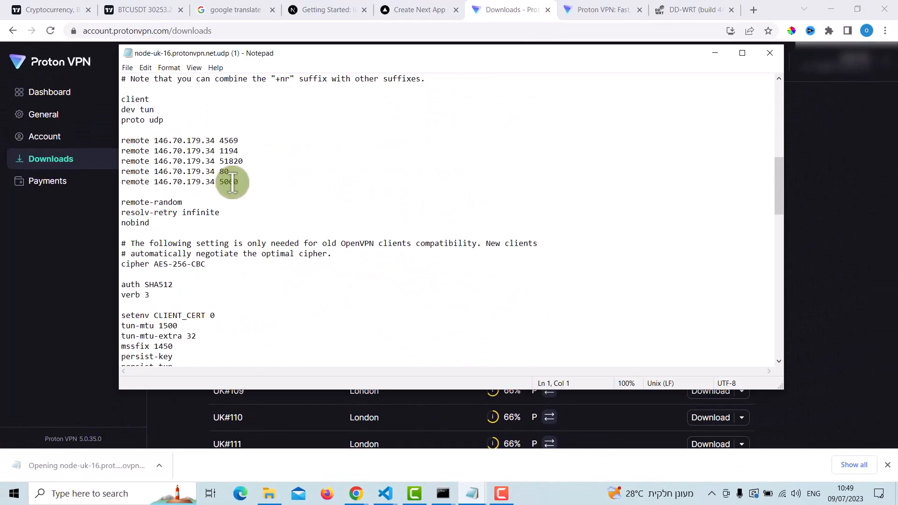
{"action": "mouse_move", "coordinate": [154, 140]}
{"action": "left_mouse_down"}
{"action": "mouse_move", "coordinate": [215, 136]}
{"action": "mouse_move", "coordinate": [160, 137]}
{"action": "left_mouse_up"}
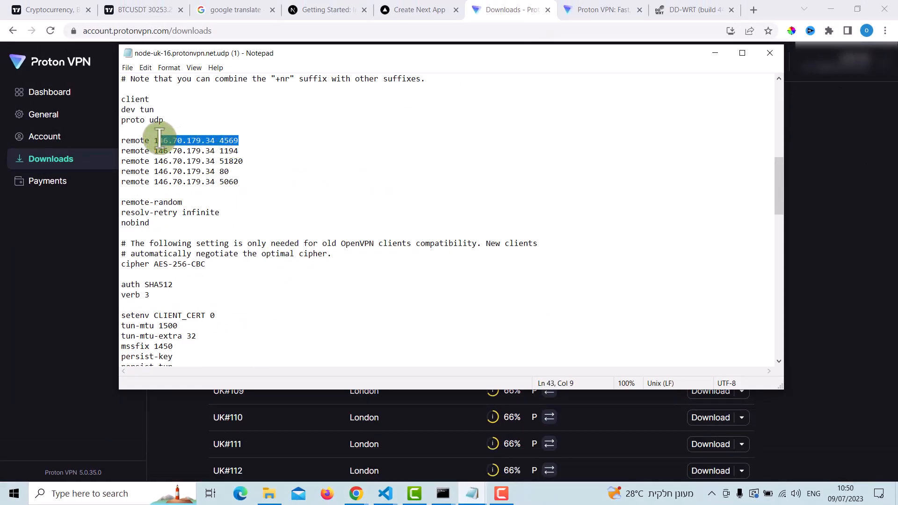
{"action": "left_click", "coordinate": [171, 145]}
{"action": "left_click_drag", "start_coordinate": [153, 140], "coordinate": [212, 140]}
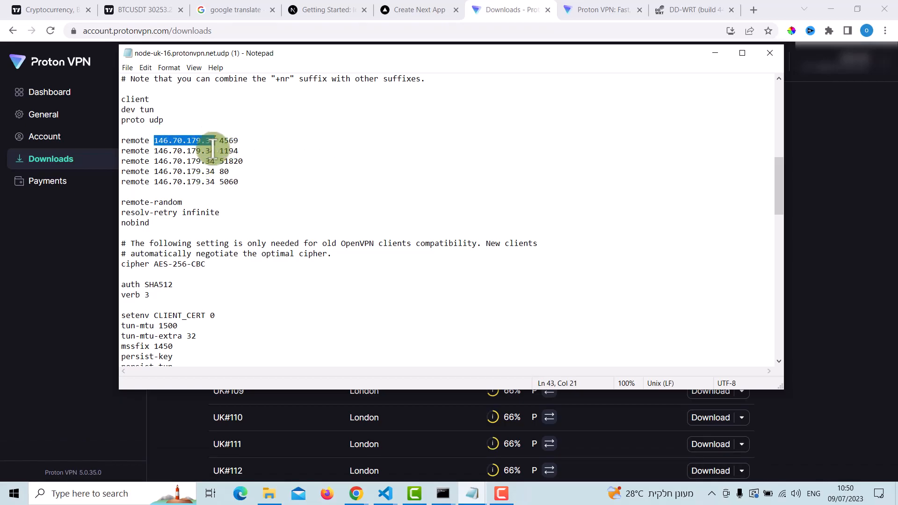
Step: Switch to the DD-WRT VPN settings and enter 146.70.179.34 as the OpenVPN client's Server IP/Name
{"action": "left_click", "coordinate": [661, 10]}
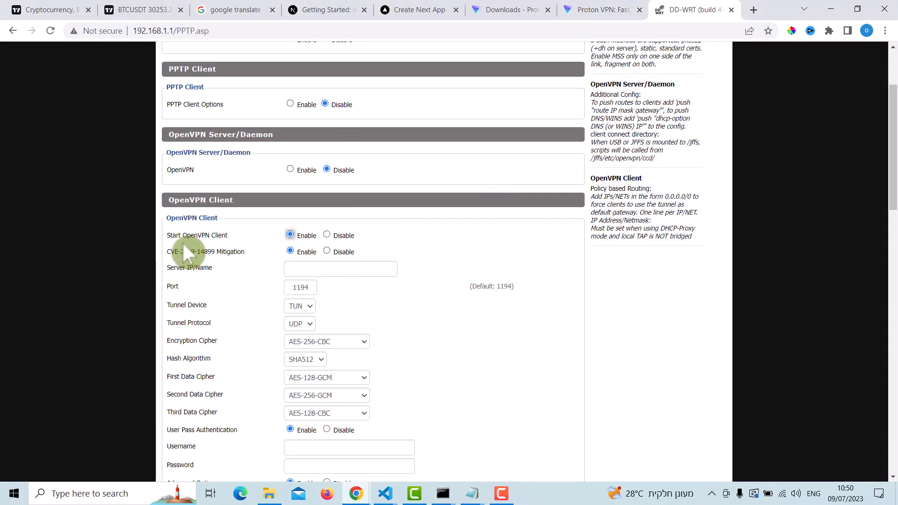
{"action": "scroll", "coordinate": [186, 101], "scroll_direction": "up", "scroll_amount": 3}
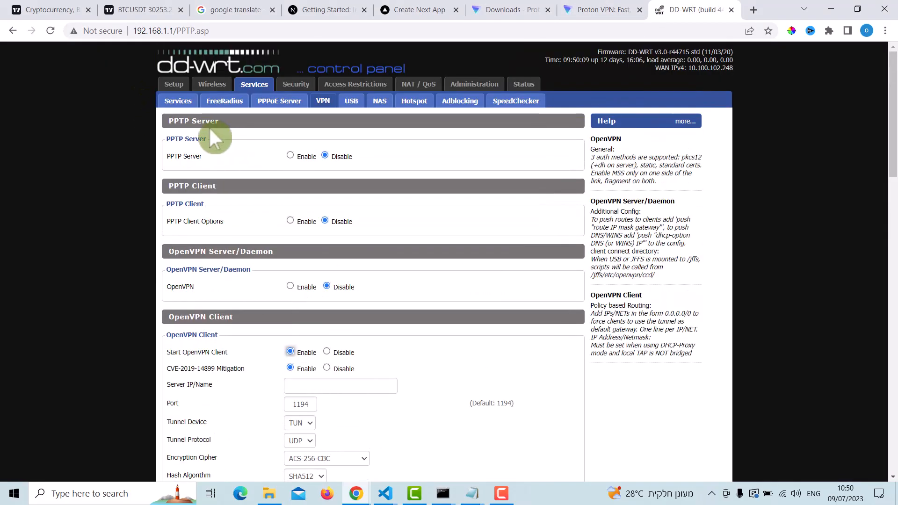
{"action": "scroll", "coordinate": [271, 145], "scroll_direction": "down", "scroll_amount": 8}
{"action": "scroll", "coordinate": [275, 225], "scroll_direction": "up", "scroll_amount": 8}
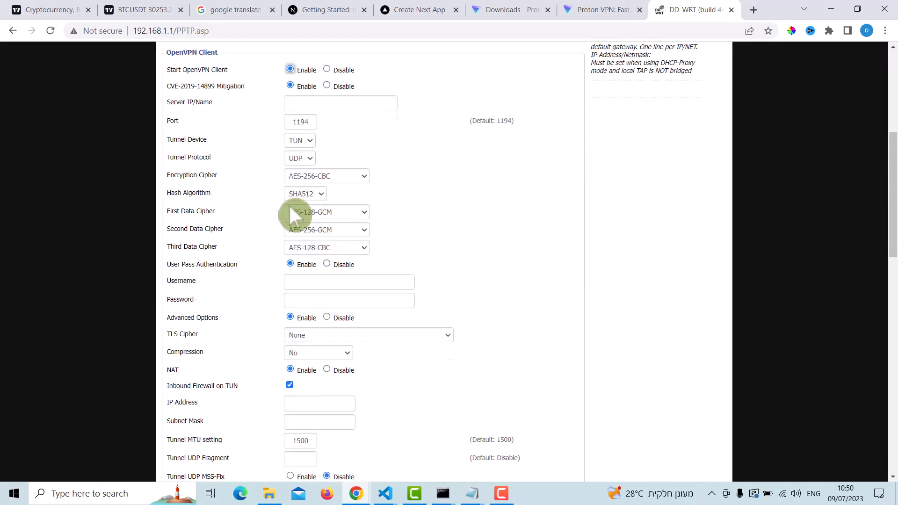
{"action": "scroll", "coordinate": [260, 290], "scroll_direction": "down", "scroll_amount": 3}
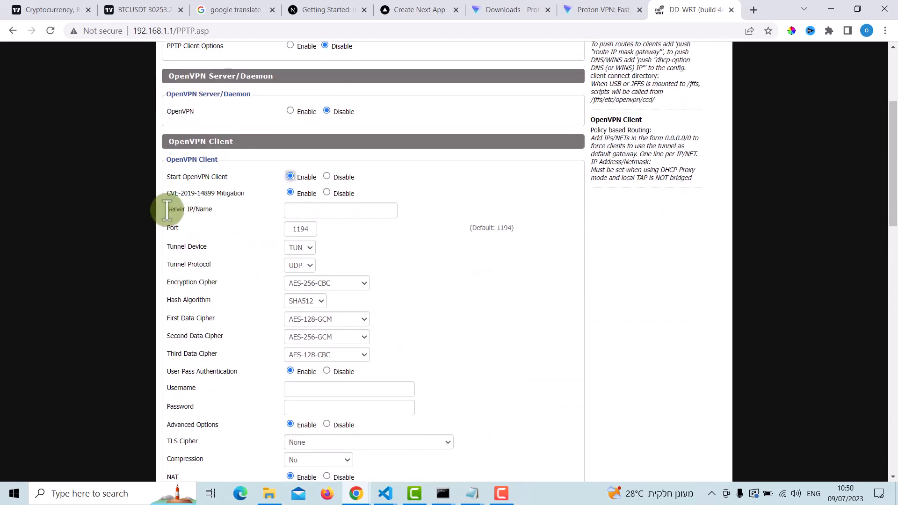
{"action": "left_click_drag", "start_coordinate": [167, 209], "coordinate": [218, 209]}
{"action": "left_click", "coordinate": [336, 214]}
{"action": "type", "text": "146.70.179.34"}
{"action": "left_click", "coordinate": [357, 233]}
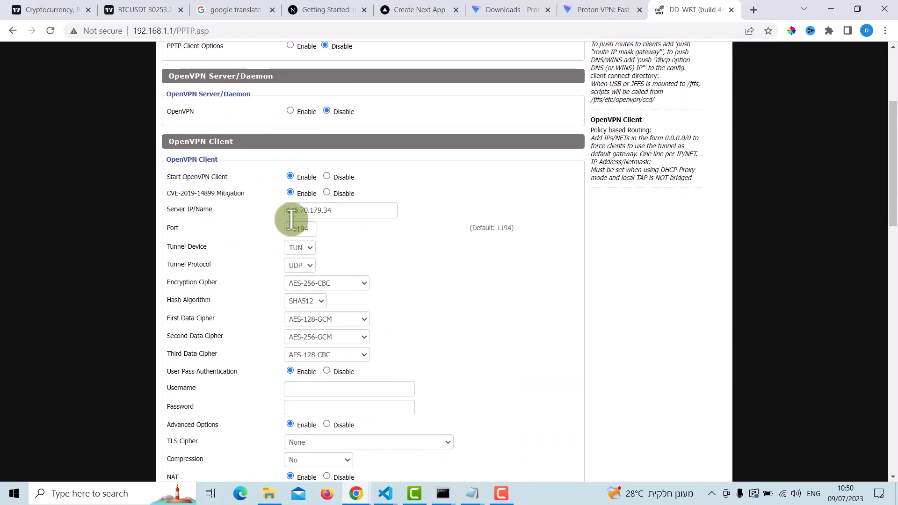
Step: Compare the OpenVPN client's default port with the ports on the remote lines of the node-uk-16 configuration file
{"action": "triple_click", "coordinate": [483, 229]}
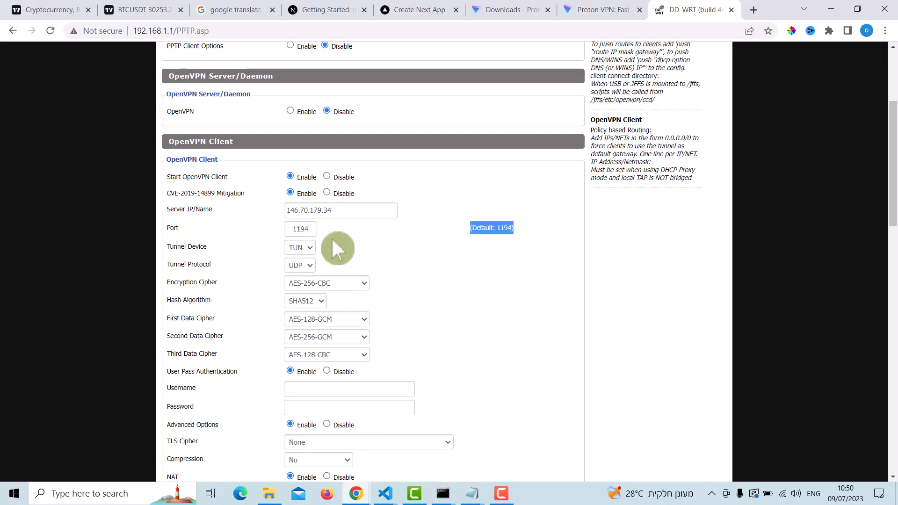
{"action": "left_click", "coordinate": [404, 244]}
{"action": "left_click", "coordinate": [471, 493]}
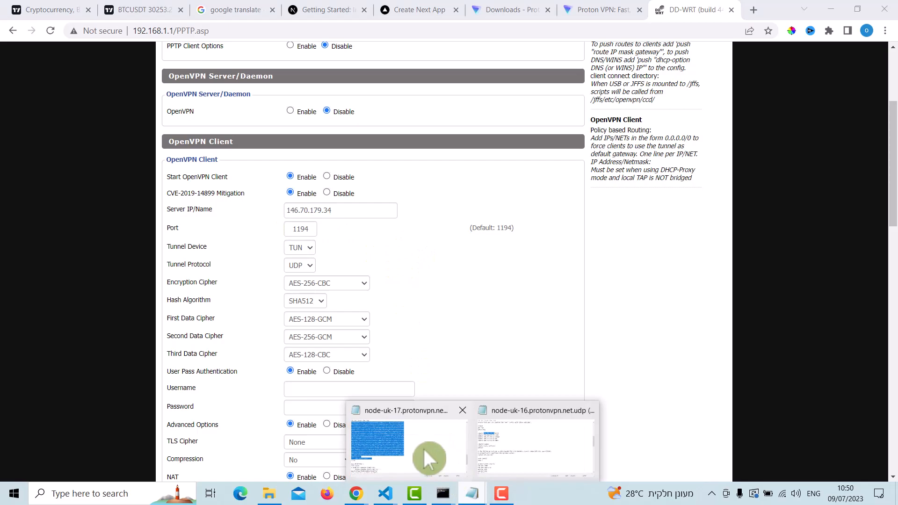
{"action": "left_click", "coordinate": [512, 451]}
{"action": "left_click_drag", "start_coordinate": [220, 150], "coordinate": [239, 150]}
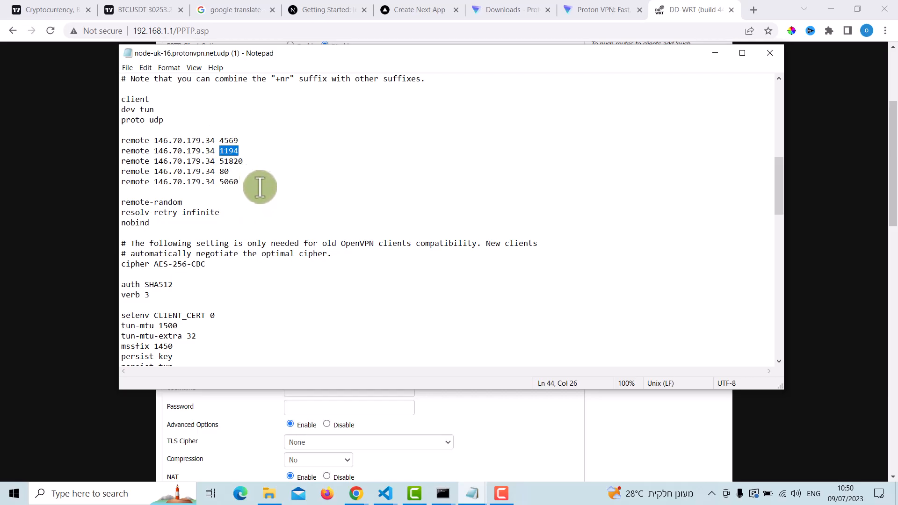
{"action": "left_click_drag", "start_coordinate": [215, 161], "coordinate": [244, 161]}
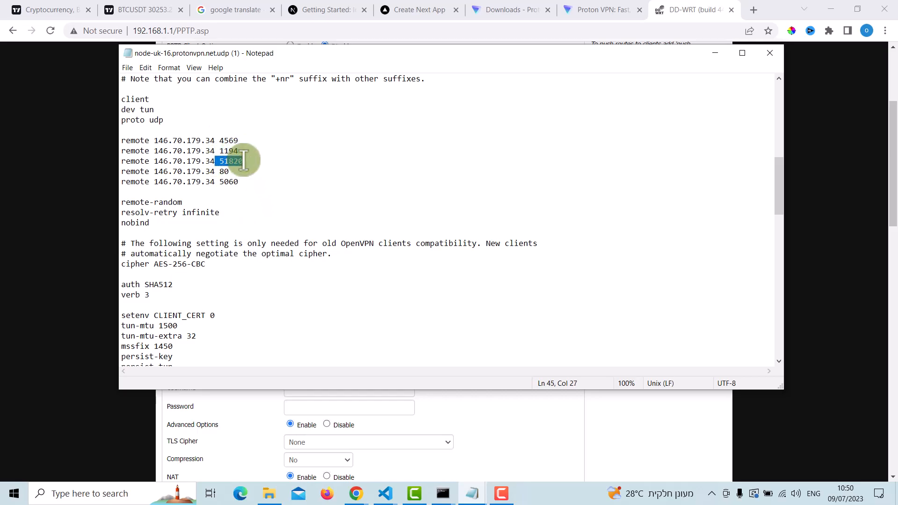
{"action": "left_click", "coordinate": [714, 53]}
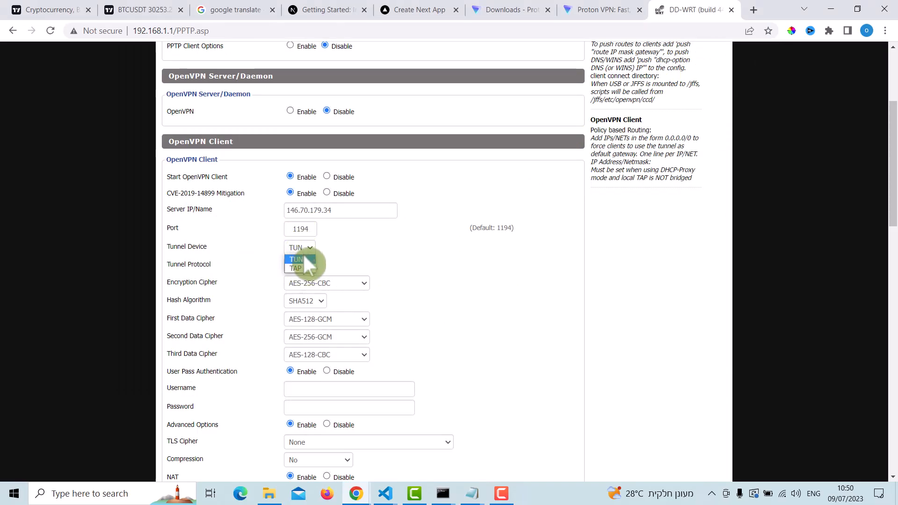
Step: Choose TUN as the tunnel device and set User Pass Authentication to Enable
{"action": "left_click", "coordinate": [296, 259]}
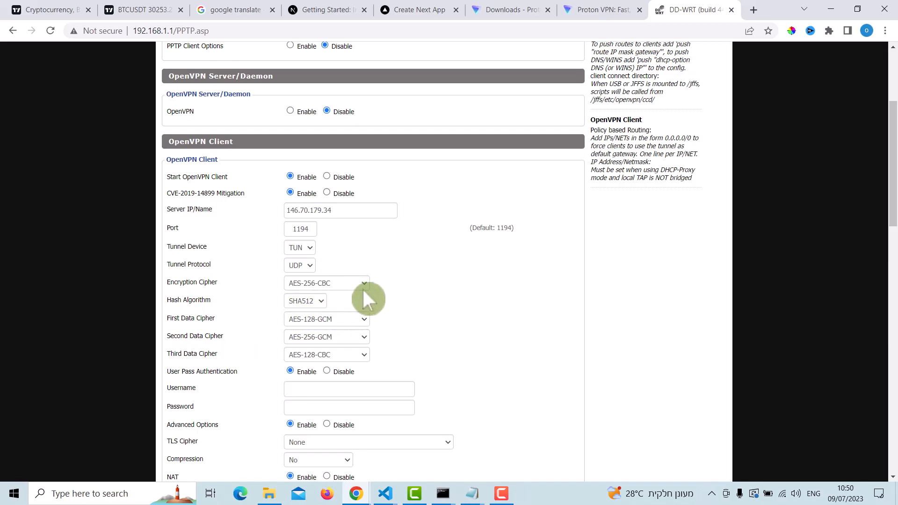
{"action": "scroll", "coordinate": [365, 291], "scroll_direction": "down", "scroll_amount": 4}
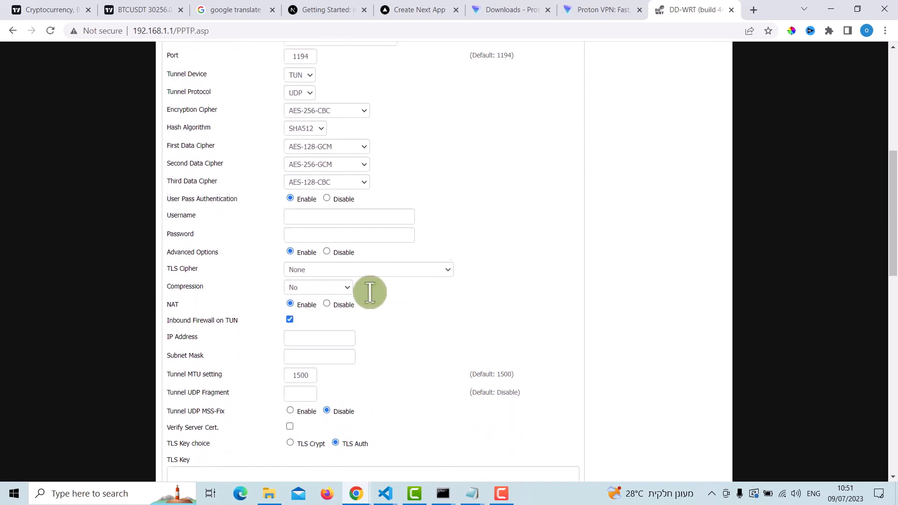
{"action": "left_click", "coordinate": [326, 195]}
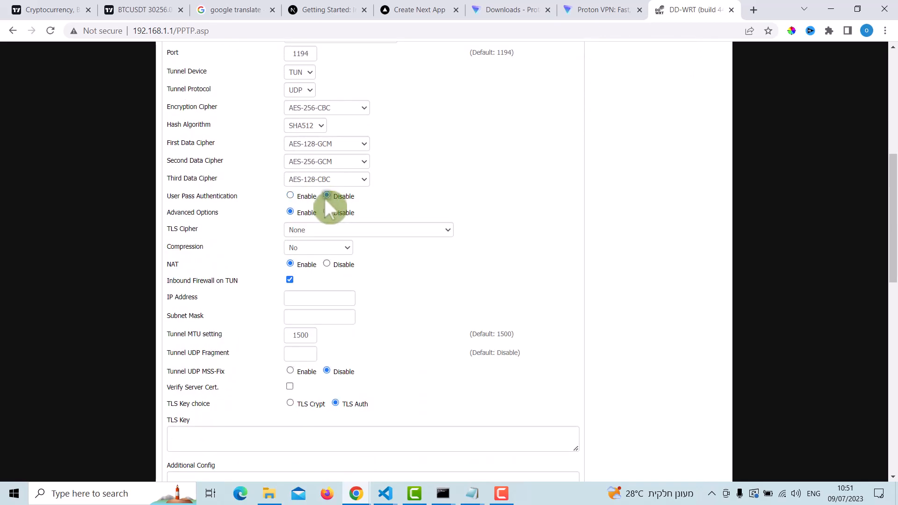
{"action": "left_click_drag", "start_coordinate": [168, 195], "coordinate": [217, 196]}
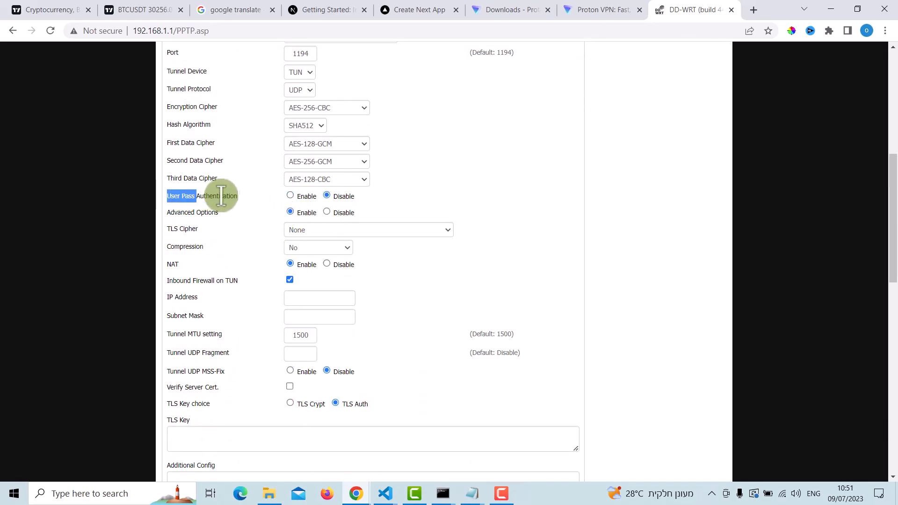
{"action": "left_click", "coordinate": [290, 195]}
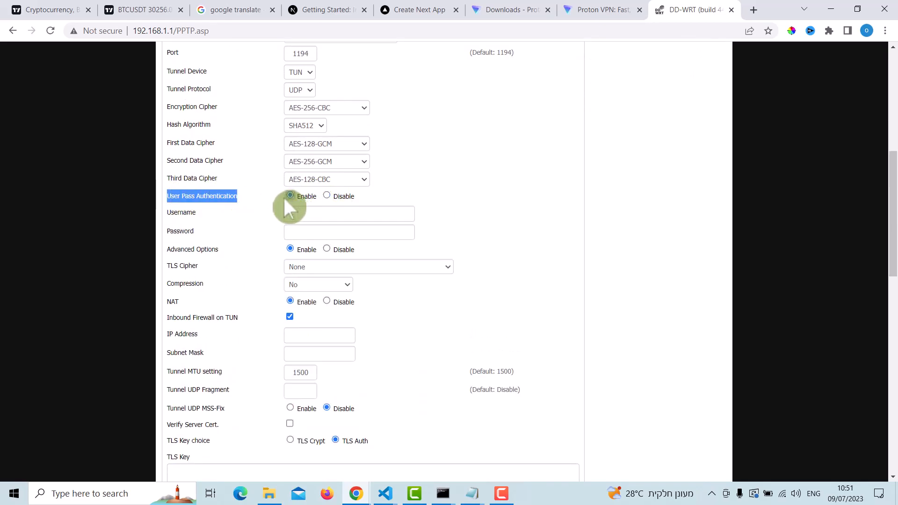
Step: Open the account page in Proton VPN and copy the OpenVPN / IKEv2 username
{"action": "left_click", "coordinate": [570, 11]}
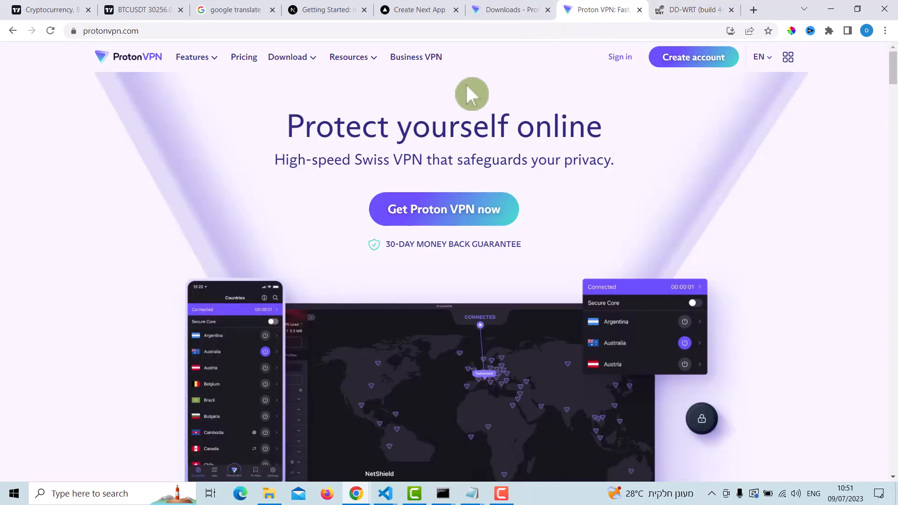
{"action": "left_click", "coordinate": [525, 11]}
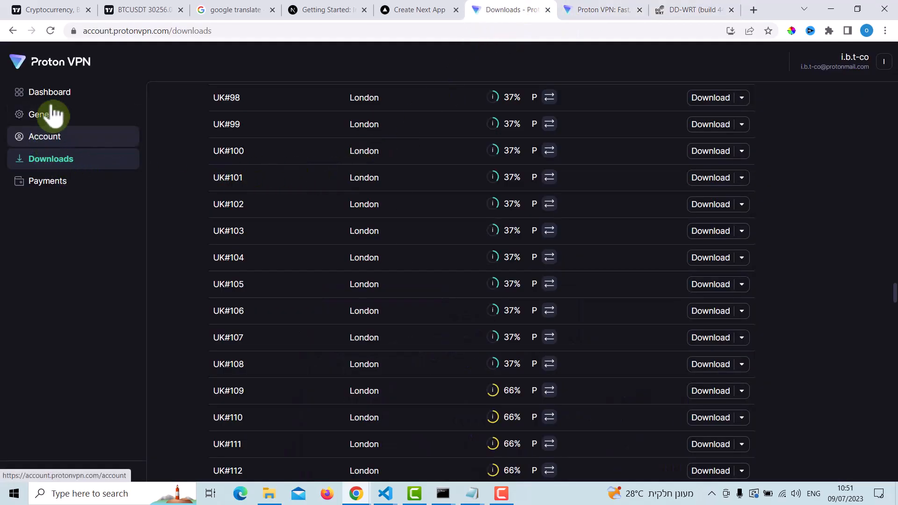
{"action": "left_click", "coordinate": [49, 140]}
{"action": "scroll", "coordinate": [242, 252], "scroll_direction": "down", "scroll_amount": 10}
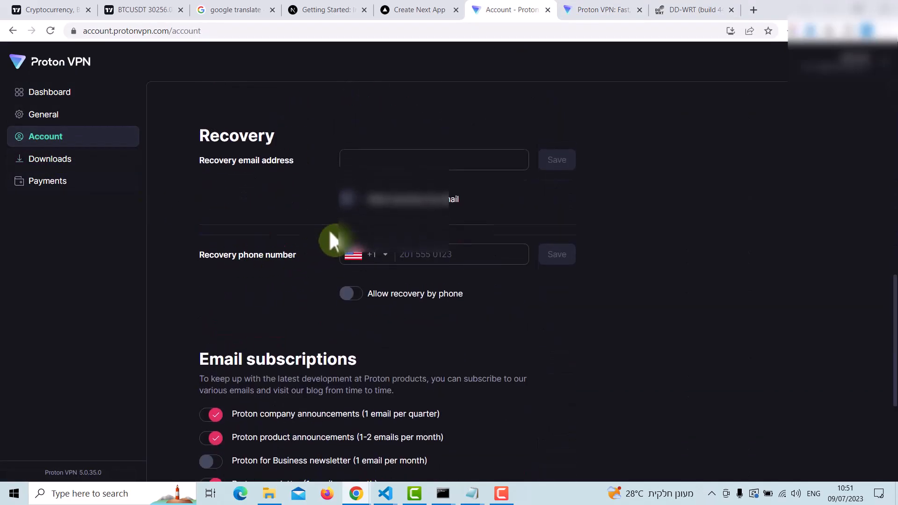
{"action": "scroll", "coordinate": [323, 241], "scroll_direction": "up", "scroll_amount": 6}
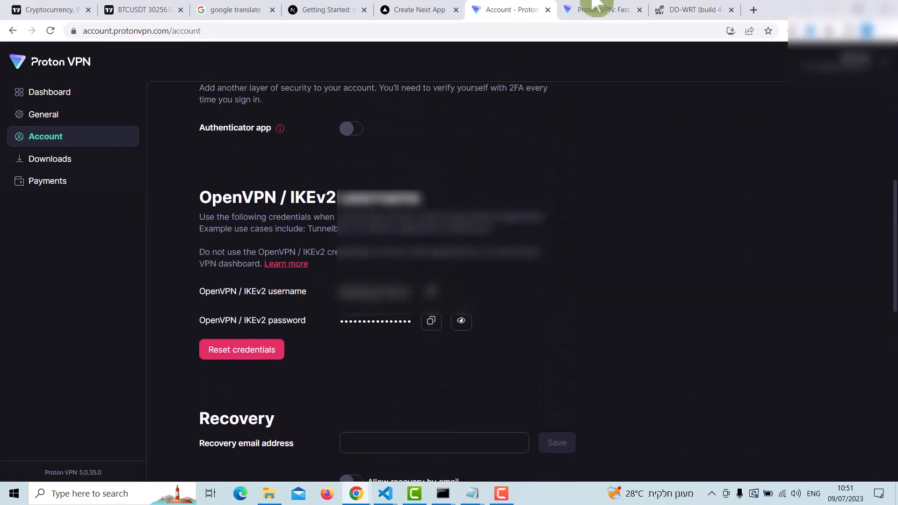
Step: Return to the DD-WRT settings and paste the OpenVPN username into the OpenVPN client's Username field
{"action": "left_click", "coordinate": [596, 9]}
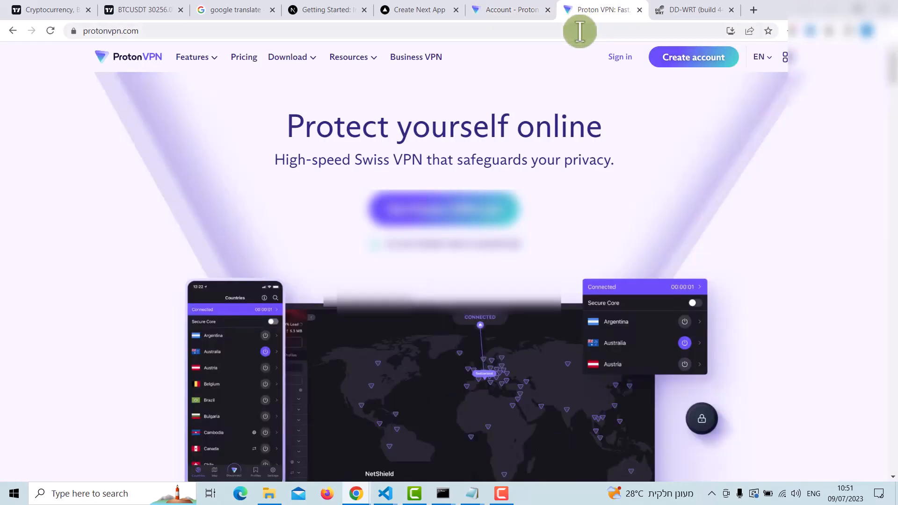
{"action": "left_click", "coordinate": [689, 9]}
{"action": "left_click", "coordinate": [310, 213]}
{"action": "key", "text": "ctrl+v"}
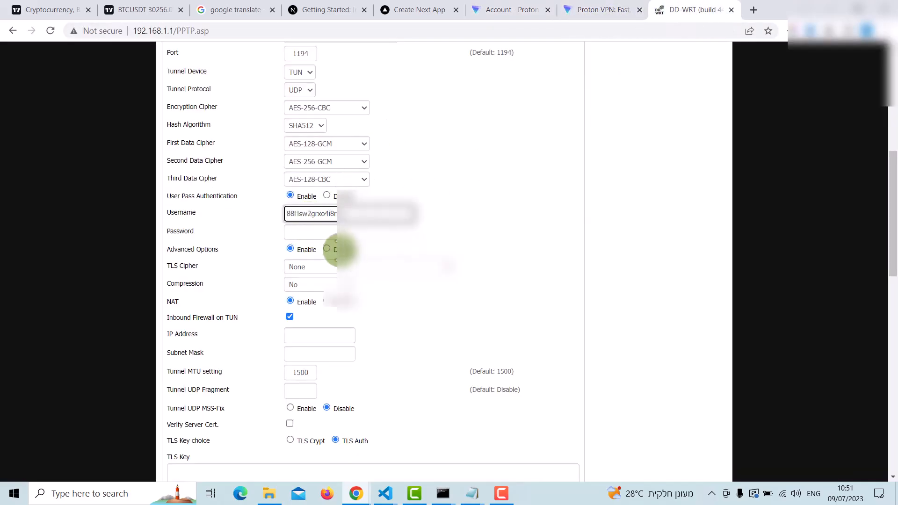
Step: Copy the OpenVPN / IKEv2 password from the Proton VPN account page and paste it into the router's OpenVPN client Password field
{"action": "left_click", "coordinate": [505, 9]}
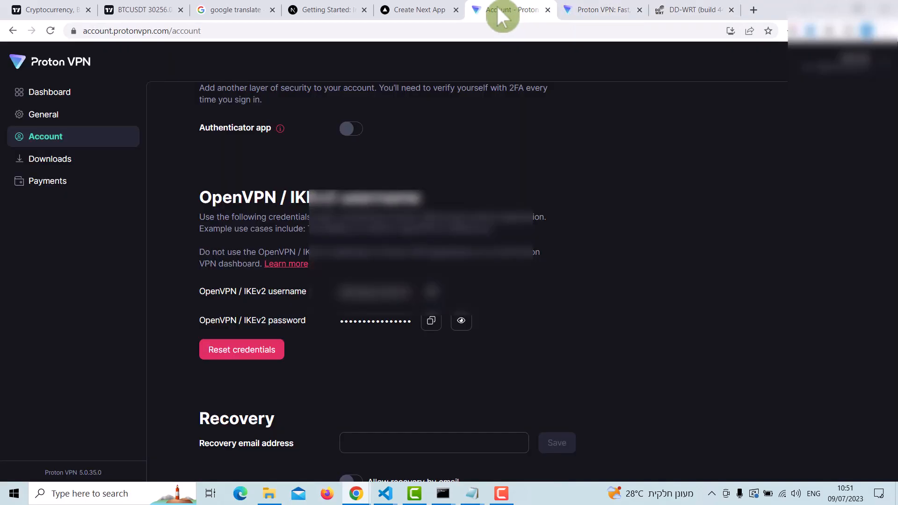
{"action": "left_click", "coordinate": [431, 321]}
{"action": "left_click", "coordinate": [665, 10]}
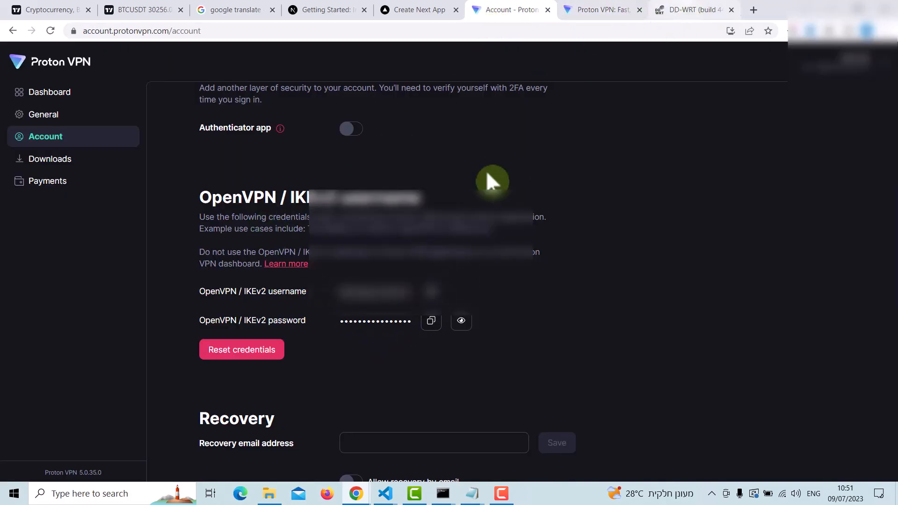
{"action": "left_click", "coordinate": [318, 231]}
{"action": "key", "text": "ctrl+v"}
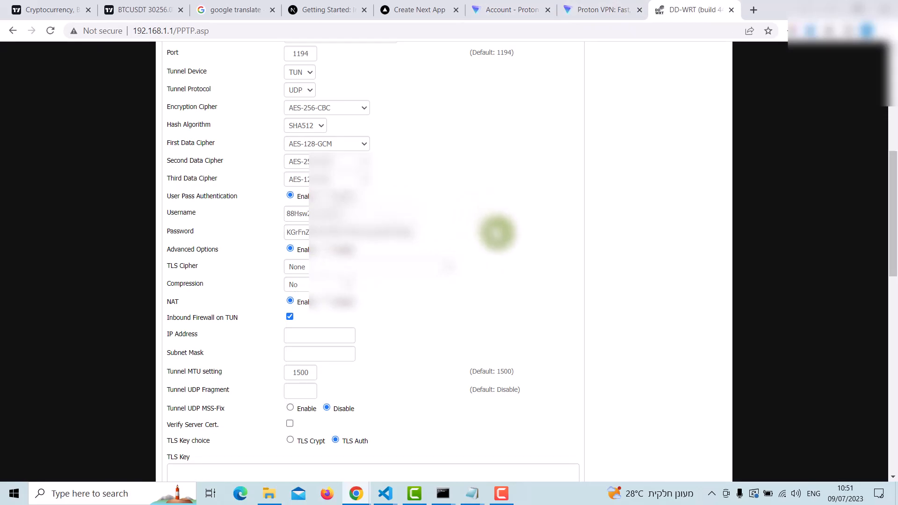
{"action": "scroll", "coordinate": [489, 236], "scroll_direction": "down", "scroll_amount": 5}
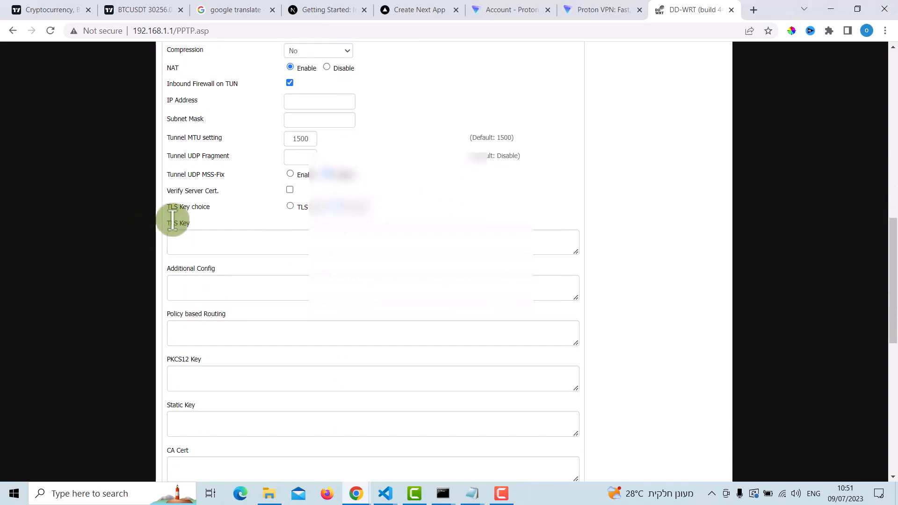
Step: Close the node-uk-17 configuration file and bring up the node-uk-16.protonvpn.net.udp (1) file in Notepad
{"action": "left_click_drag", "start_coordinate": [190, 223], "coordinate": [171, 223]}
{"action": "left_click", "coordinate": [474, 494]}
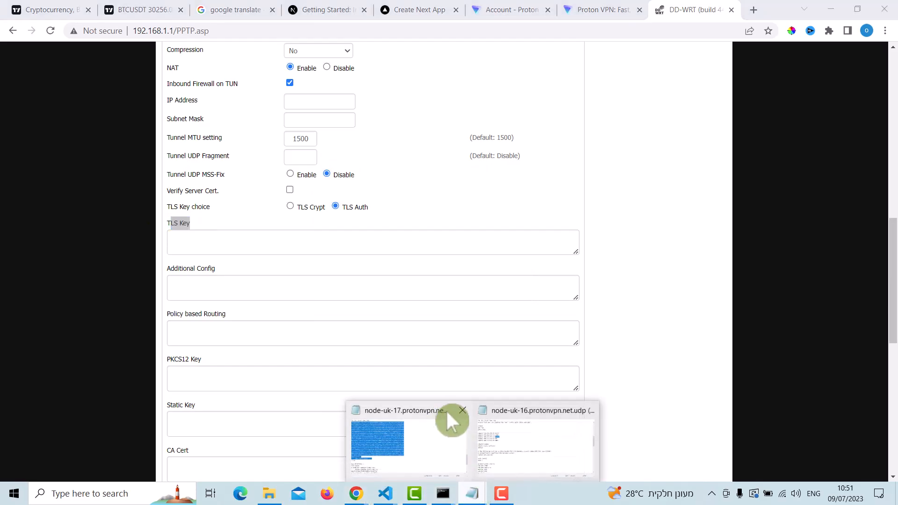
{"action": "left_click", "coordinate": [509, 444]}
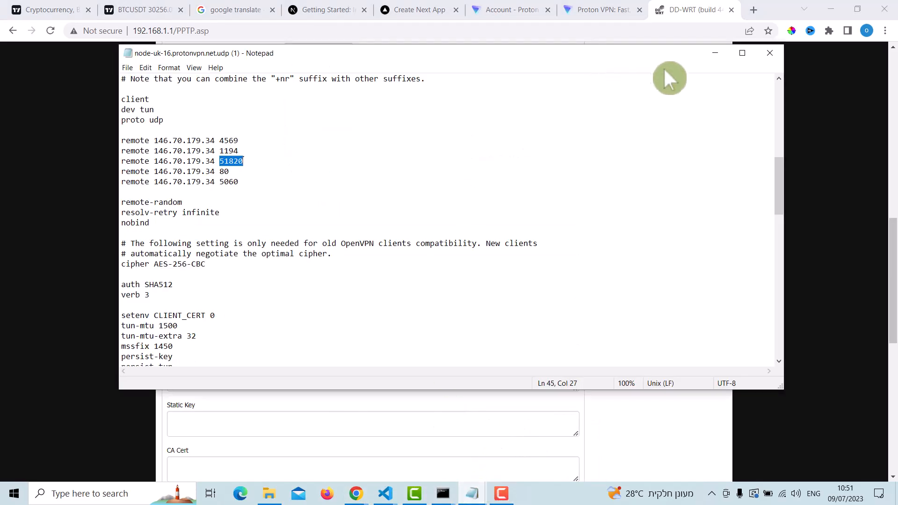
{"action": "left_click", "coordinate": [714, 53]}
{"action": "left_click", "coordinate": [472, 493]}
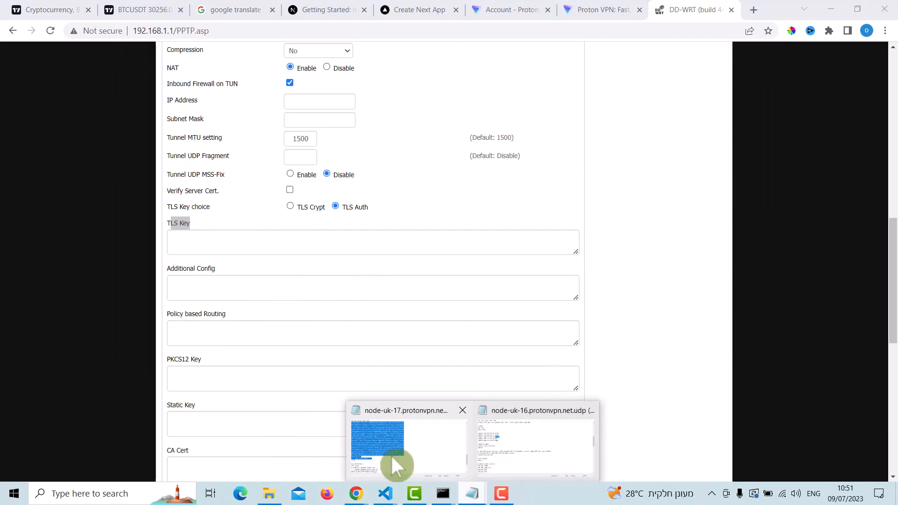
{"action": "left_click", "coordinate": [391, 455]}
{"action": "left_click", "coordinate": [767, 52]}
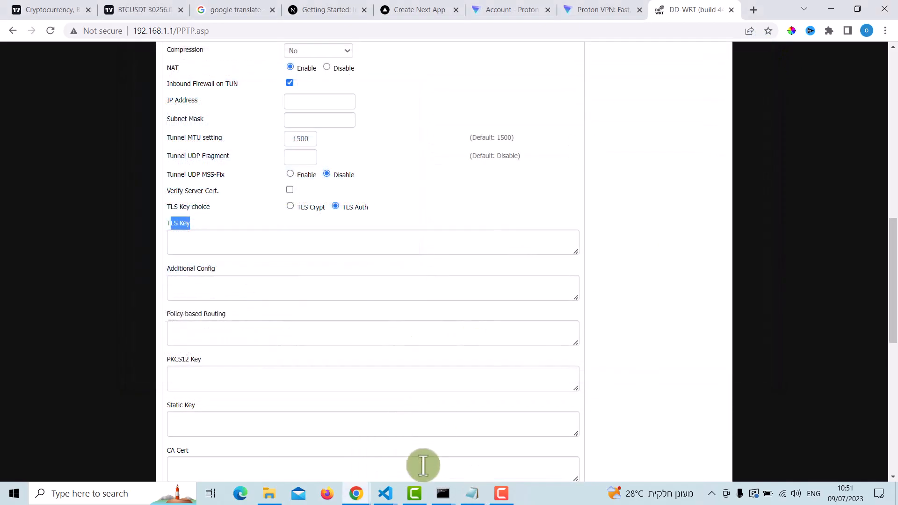
{"action": "left_click", "coordinate": [473, 494]}
Step: Copy the OpenVPN static key block from the tls-auth section of the configuration file, including its BEGIN and END lines
{"action": "scroll", "coordinate": [379, 265], "scroll_direction": "up", "scroll_amount": 3}
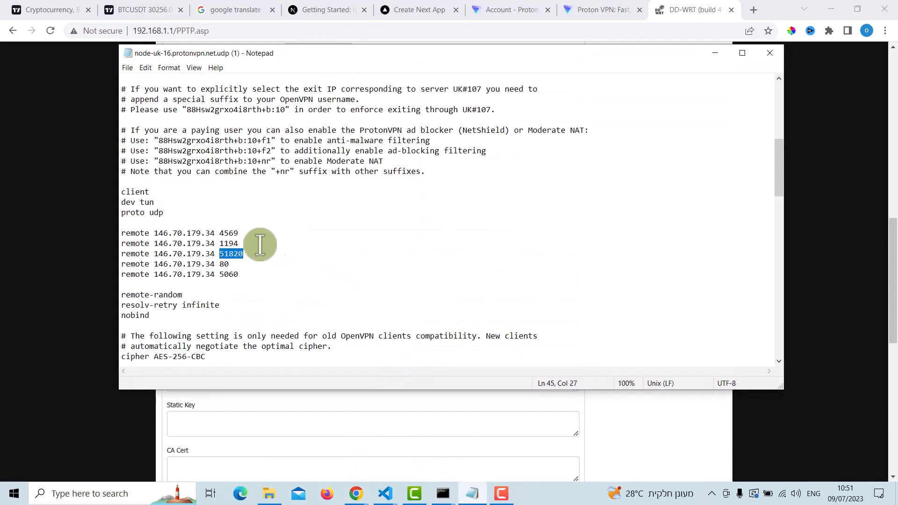
{"action": "scroll", "coordinate": [255, 243], "scroll_direction": "down", "scroll_amount": 4}
{"action": "scroll", "coordinate": [255, 242], "scroll_direction": "down", "scroll_amount": 10}
{"action": "scroll", "coordinate": [254, 242], "scroll_direction": "down", "scroll_amount": 8}
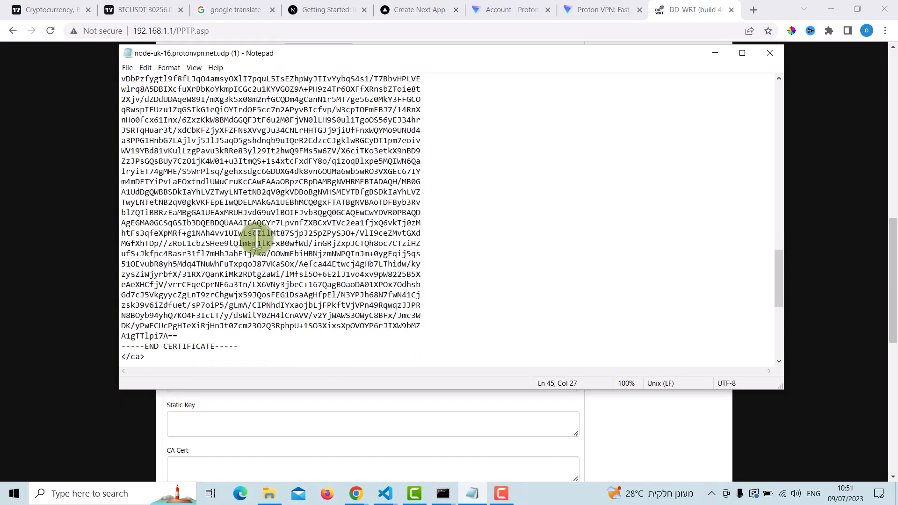
{"action": "scroll", "coordinate": [258, 236], "scroll_direction": "down", "scroll_amount": 8}
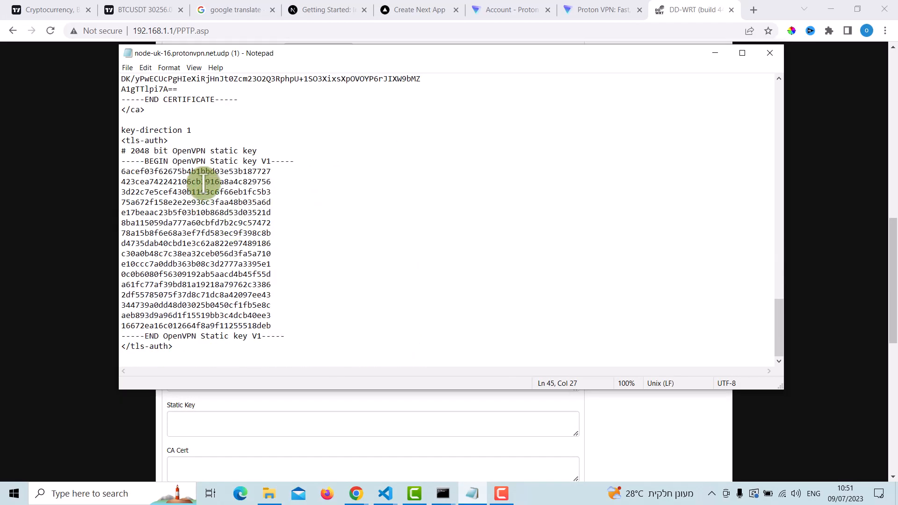
{"action": "left_click_drag", "start_coordinate": [131, 140], "coordinate": [164, 140]}
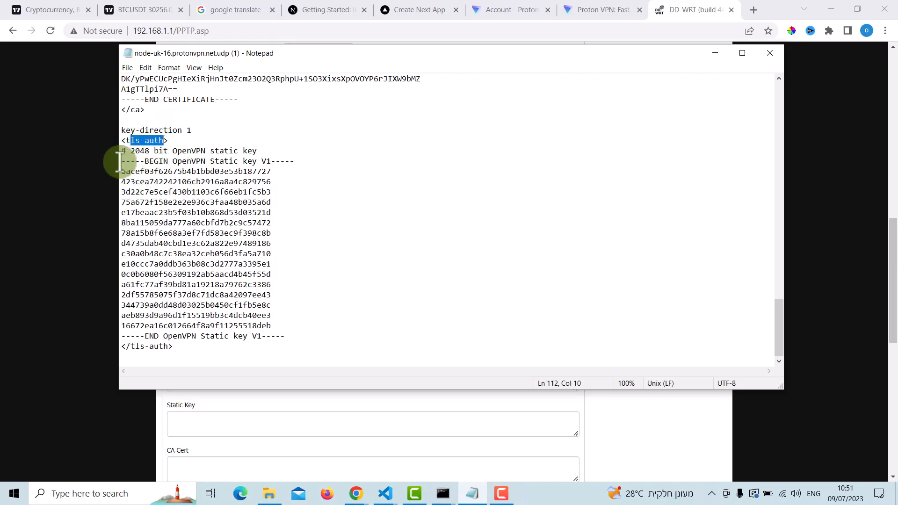
{"action": "left_click_drag", "start_coordinate": [121, 161], "coordinate": [287, 337]}
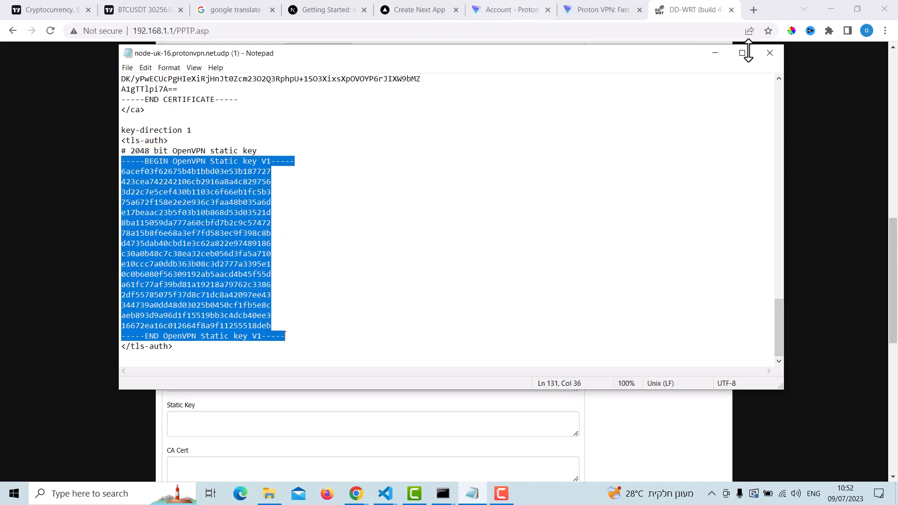
Step: Return to the router's OpenVPN client settings and paste the copied static key into the TLS Key field
{"action": "left_click", "coordinate": [724, 52]}
{"action": "left_click_drag", "start_coordinate": [171, 223], "coordinate": [200, 243]}
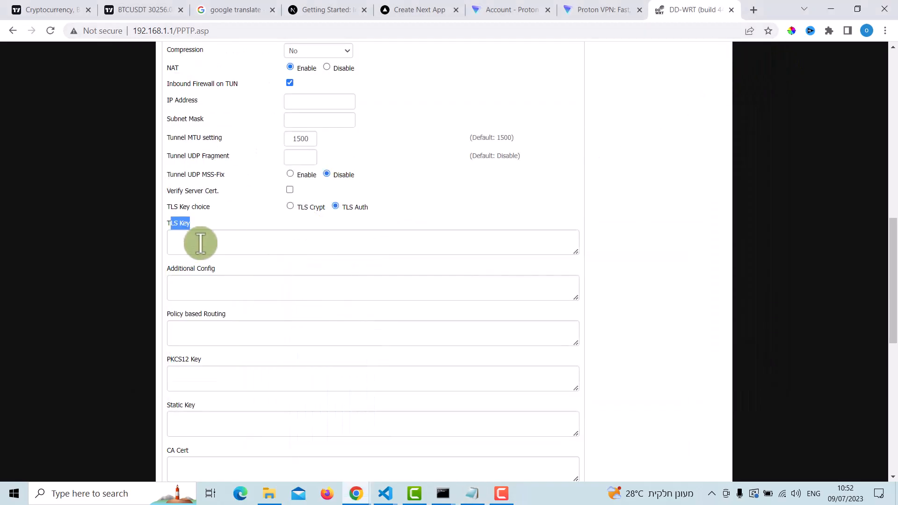
{"action": "left_click", "coordinate": [200, 241]}
{"action": "key", "text": "ctrl+v"}
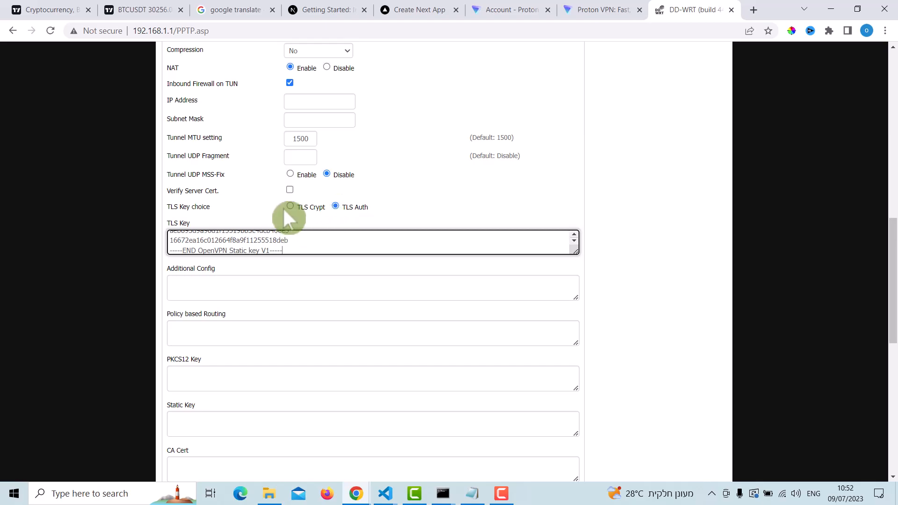
Step: Paste the extra OpenVPN directives, ending with "# auth-user-pass /tmp/openvpncl/user.conf", into the Additional Config field
{"action": "left_click", "coordinate": [171, 269]}
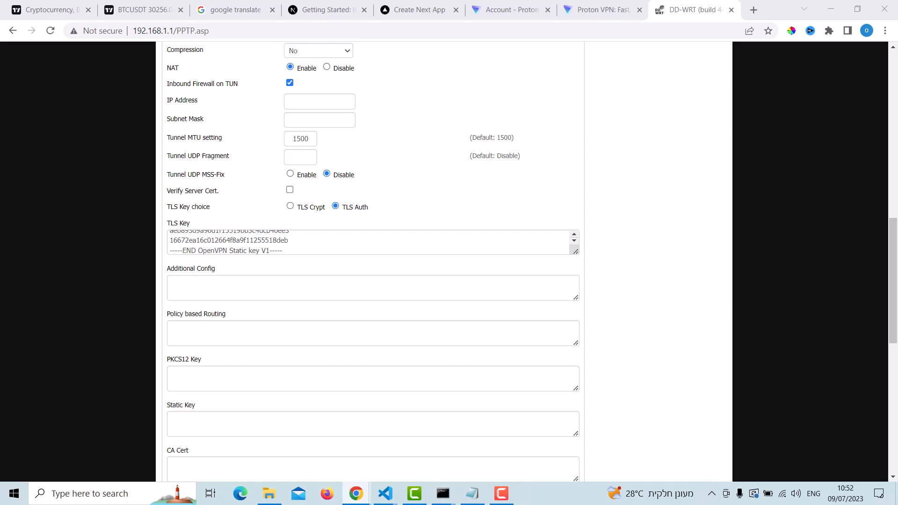
{"action": "left_click", "coordinate": [226, 288]}
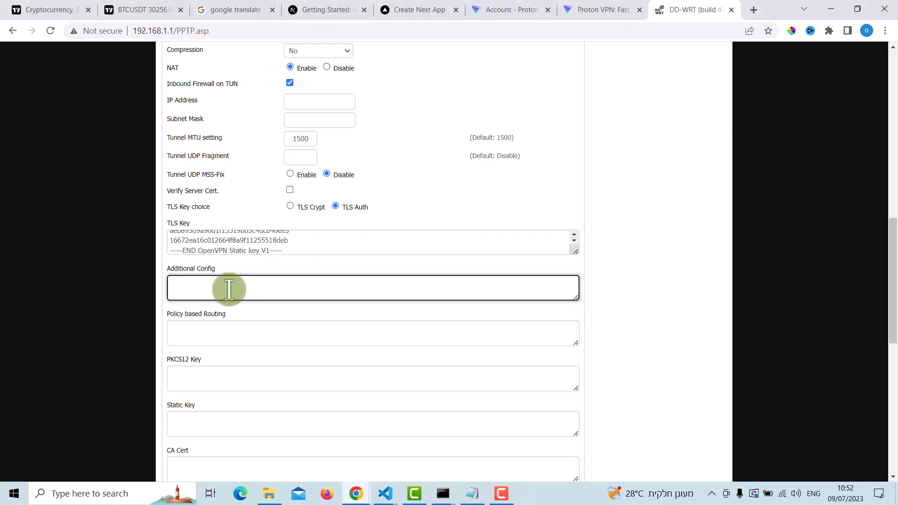
{"action": "key", "text": "ctrl+v"}
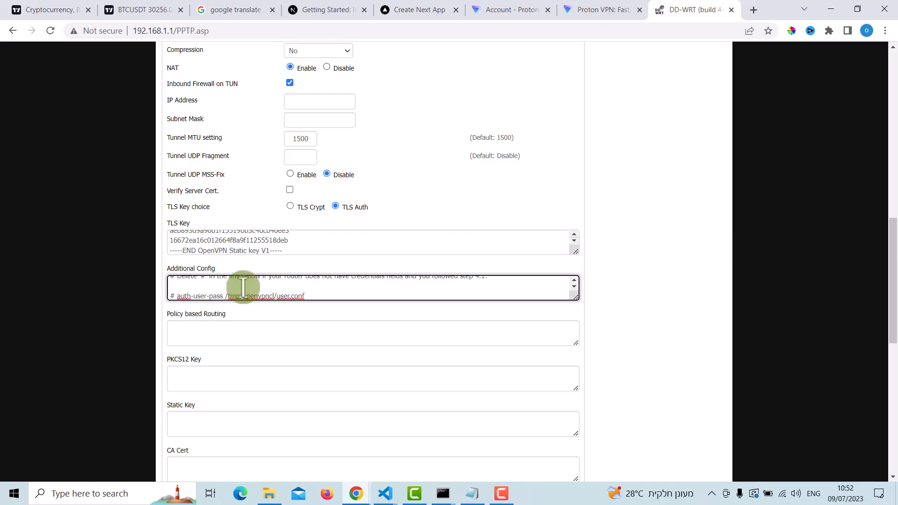
{"action": "left_click", "coordinate": [315, 262]}
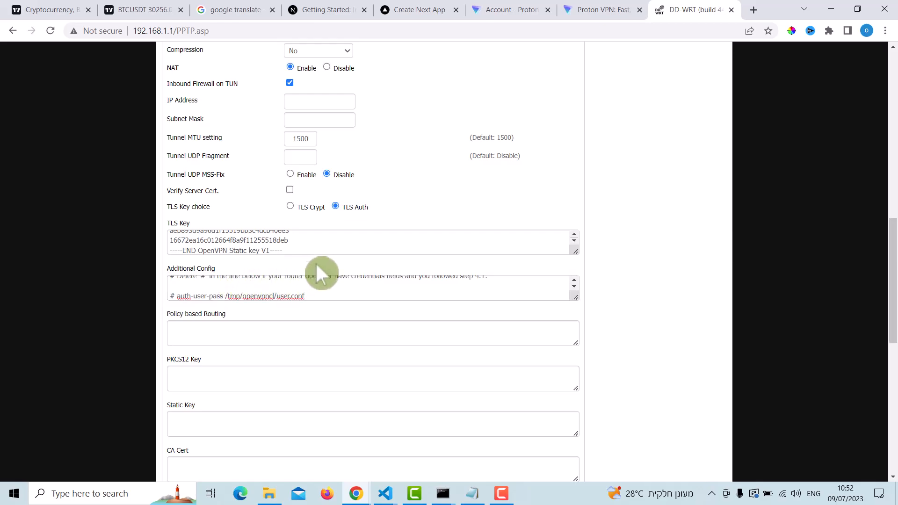
Step: Copy the certificate block from the ca section of the node-uk-16 configuration file, including its BEGIN and END lines
{"action": "scroll", "coordinate": [311, 285], "scroll_direction": "down", "scroll_amount": 1}
{"action": "scroll", "coordinate": [305, 303], "scroll_direction": "down", "scroll_amount": 2}
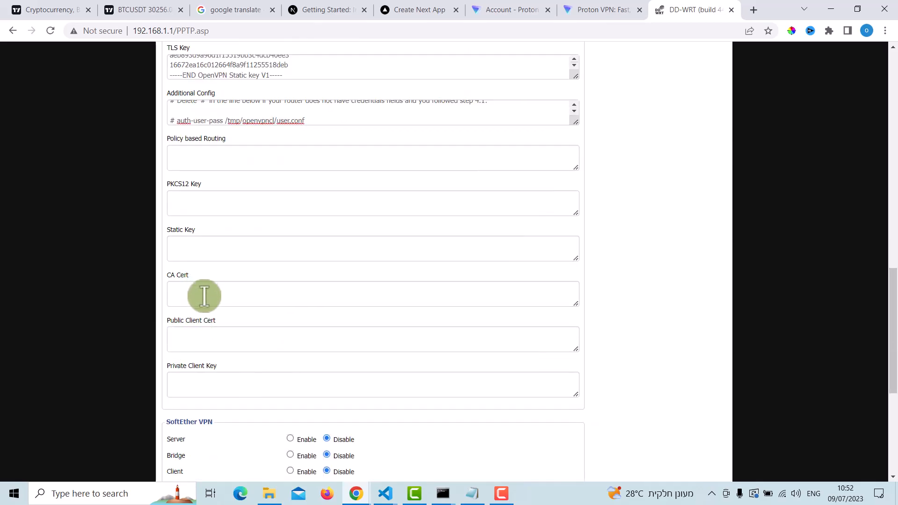
{"action": "left_click", "coordinate": [473, 497]}
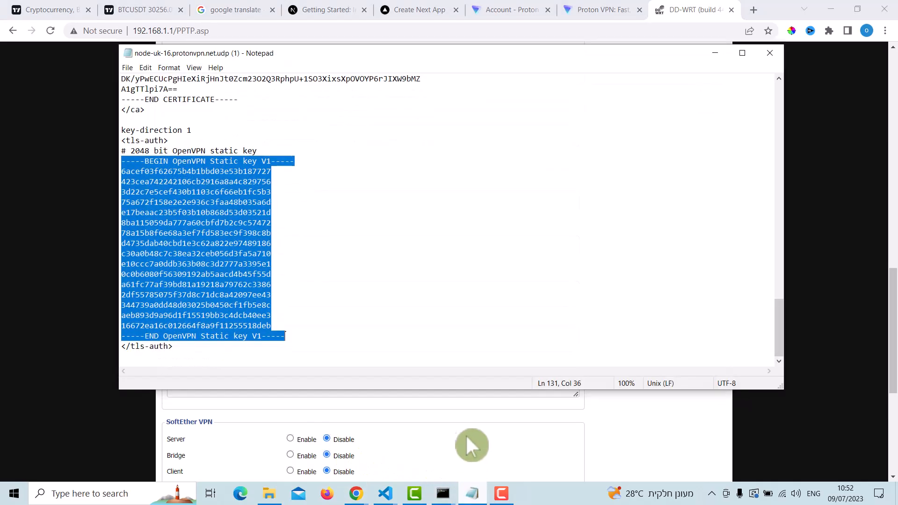
{"action": "scroll", "coordinate": [273, 220], "scroll_direction": "up", "scroll_amount": 5}
{"action": "scroll", "coordinate": [278, 231], "scroll_direction": "up", "scroll_amount": 1}
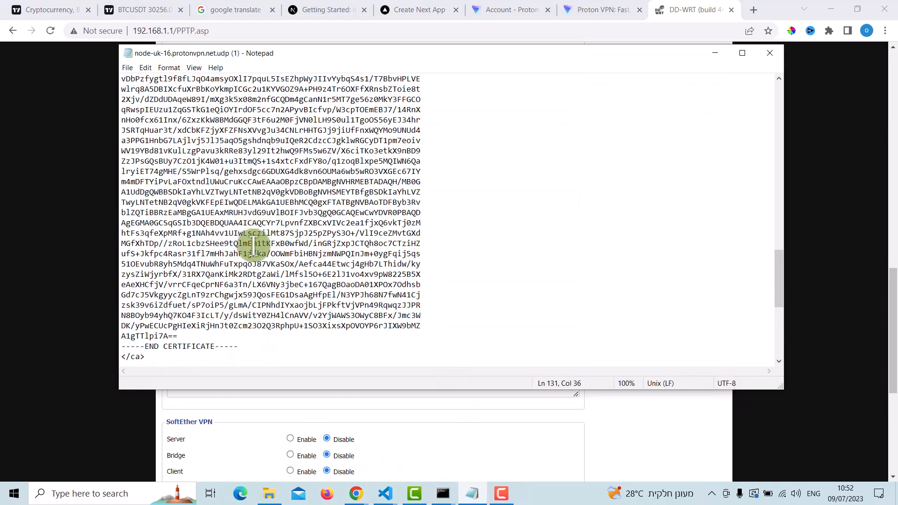
{"action": "left_click_drag", "start_coordinate": [239, 346], "coordinate": [123, 115]}
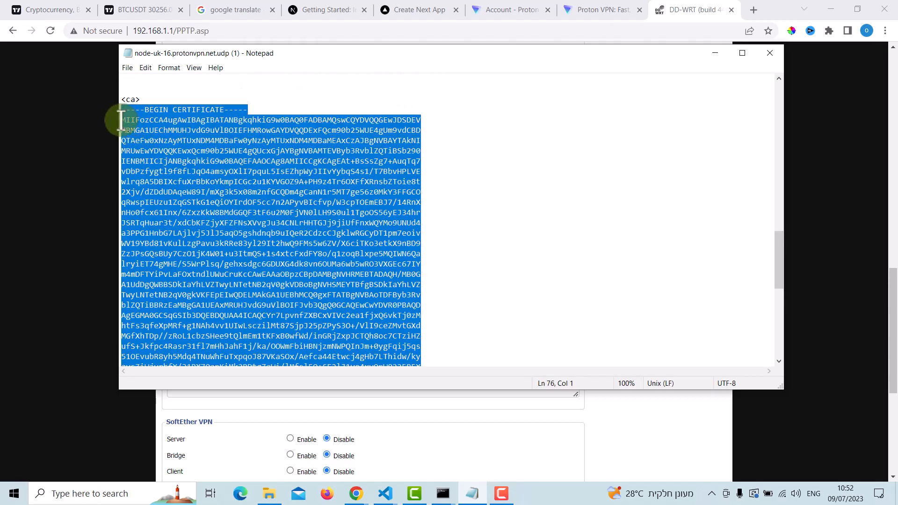
Step: Paste the certificate into the OpenVPN client's CA Cert field and save the VPN settings
{"action": "left_click", "coordinate": [714, 53]}
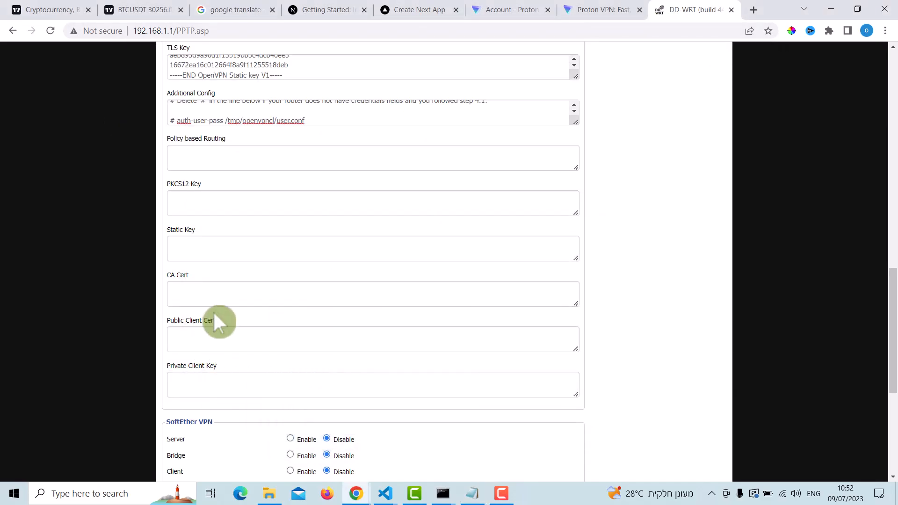
{"action": "left_click", "coordinate": [198, 293]}
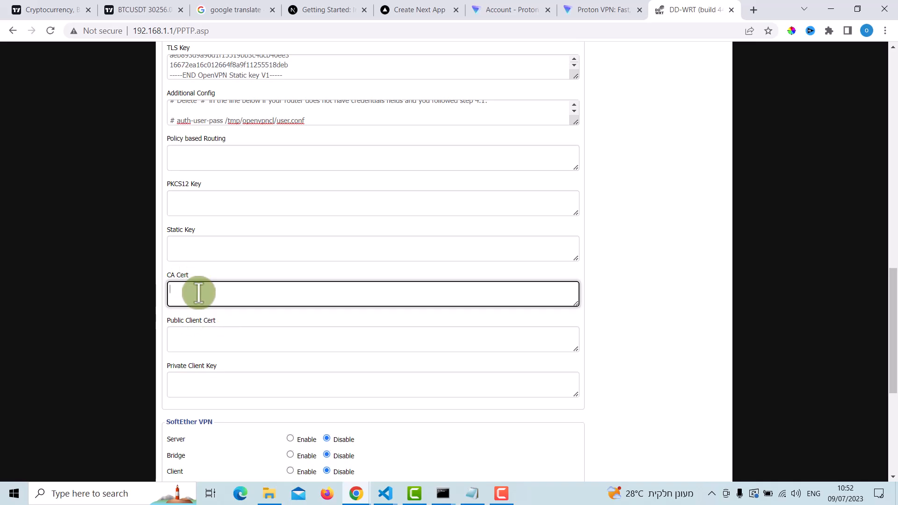
{"action": "key", "text": "ctrl+v"}
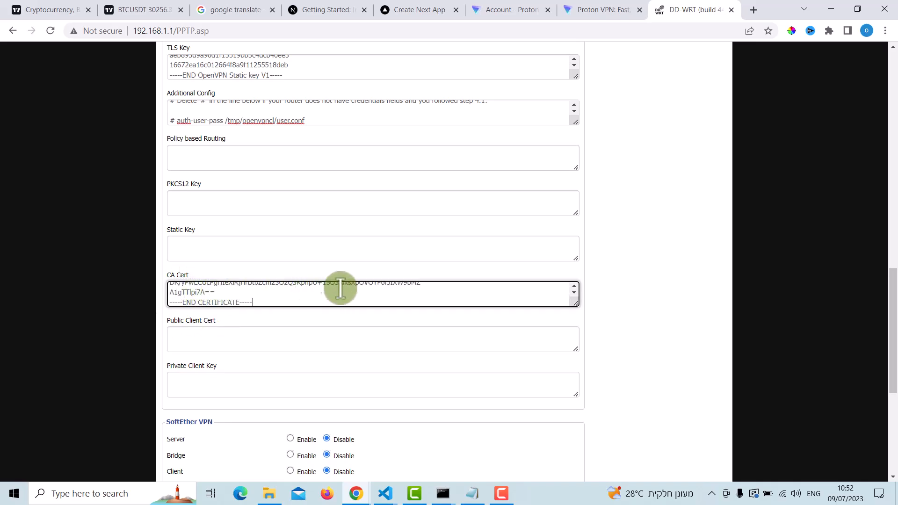
{"action": "left_click", "coordinate": [677, 325]}
{"action": "scroll", "coordinate": [379, 345], "scroll_direction": "down", "scroll_amount": 2}
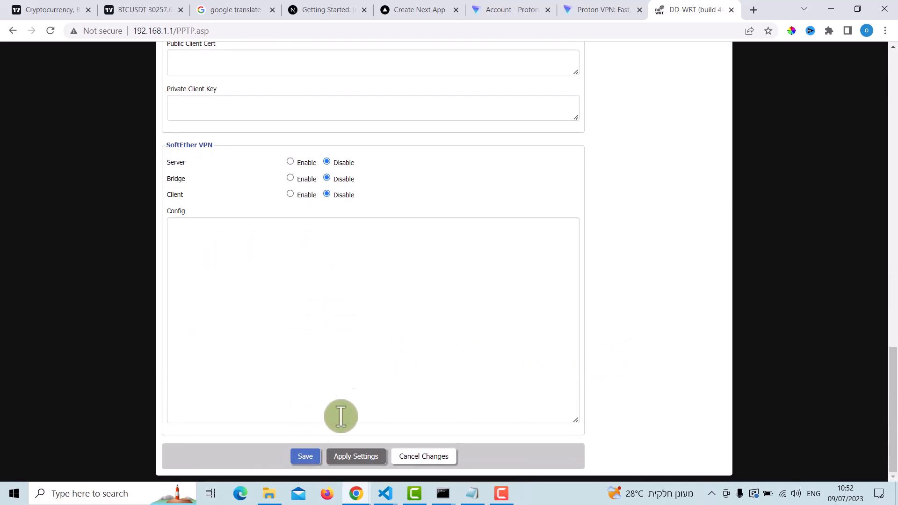
{"action": "left_click", "coordinate": [309, 454]}
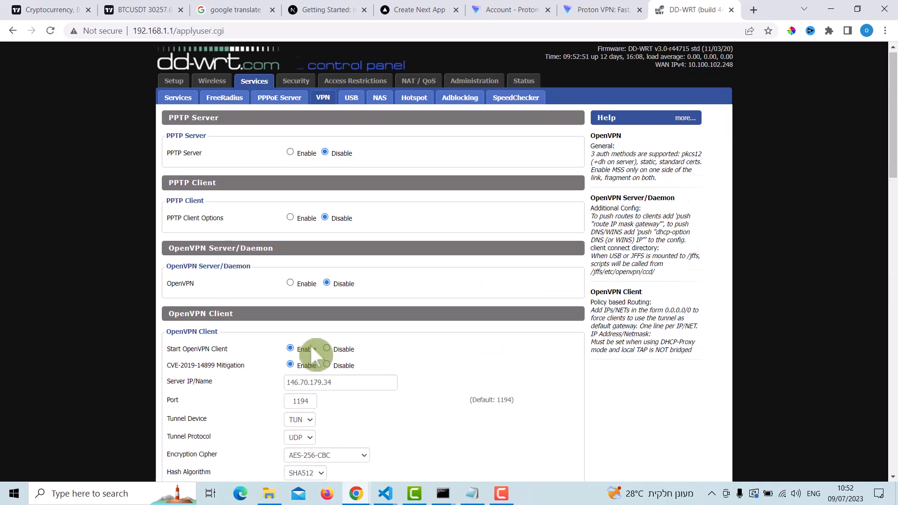
Step: Look over the saved VPN settings and check the router's OpenVPN status page
{"action": "scroll", "coordinate": [307, 346], "scroll_direction": "down", "scroll_amount": 15}
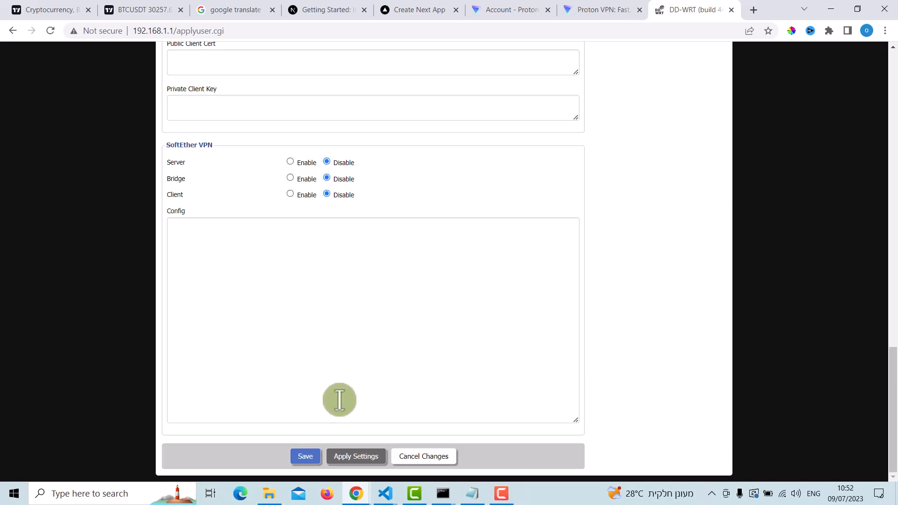
{"action": "scroll", "coordinate": [335, 409], "scroll_direction": "up", "scroll_amount": 10}
{"action": "scroll", "coordinate": [341, 395], "scroll_direction": "up", "scroll_amount": 8}
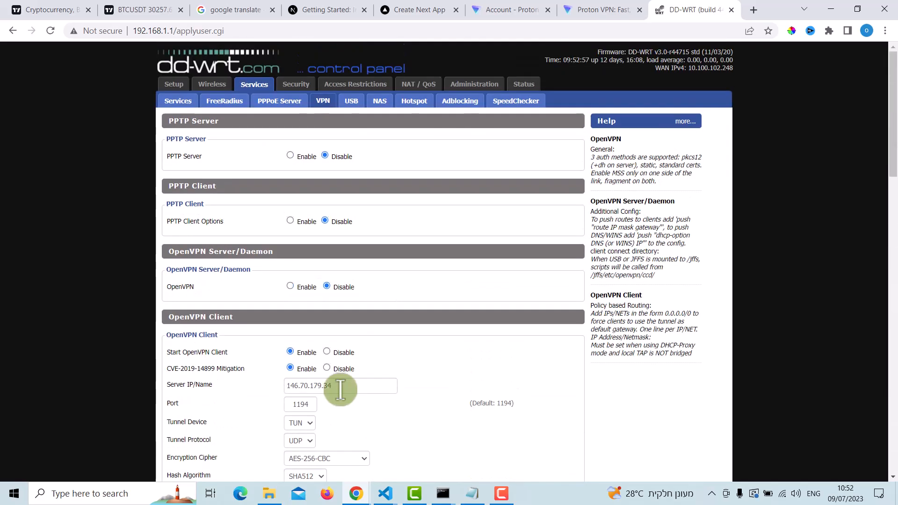
{"action": "left_click", "coordinate": [524, 85]}
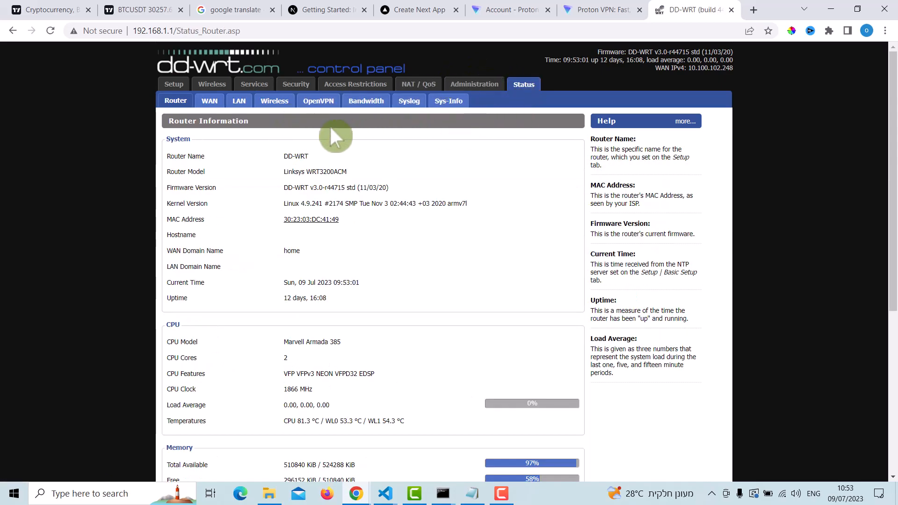
{"action": "left_click", "coordinate": [320, 102]}
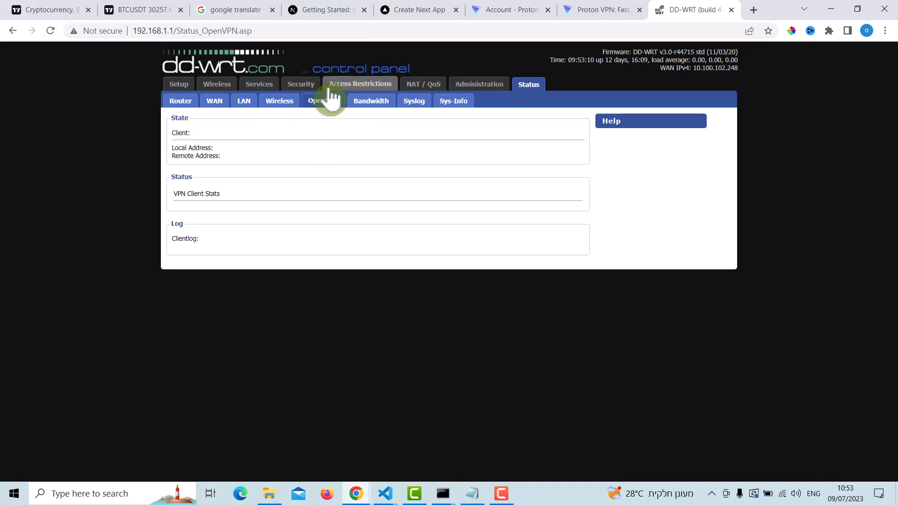
Step: Return to the router's VPN service settings and apply them
{"action": "left_click", "coordinate": [243, 90]}
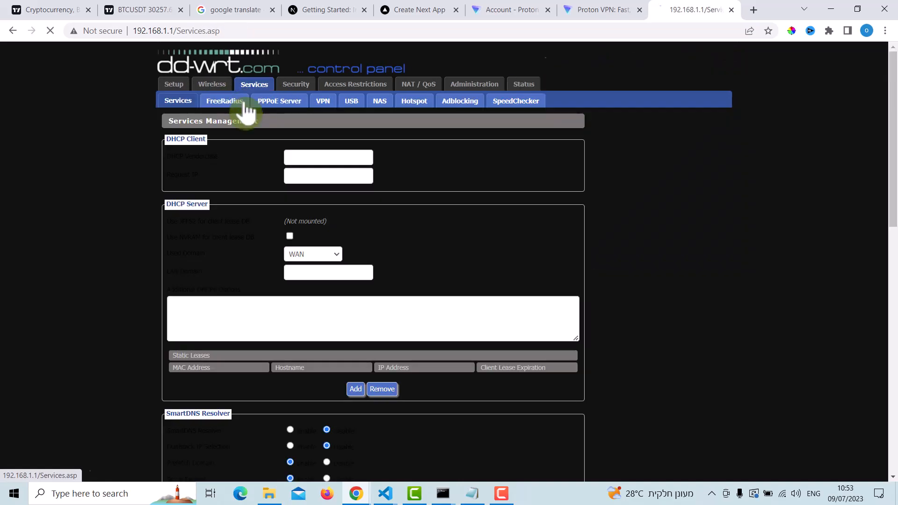
{"action": "left_click", "coordinate": [323, 102]}
{"action": "scroll", "coordinate": [374, 240], "scroll_direction": "down", "scroll_amount": 20}
{"action": "scroll", "coordinate": [365, 281], "scroll_direction": "up", "scroll_amount": 3}
{"action": "scroll", "coordinate": [374, 336], "scroll_direction": "down", "scroll_amount": 3}
{"action": "left_click", "coordinate": [360, 456]}
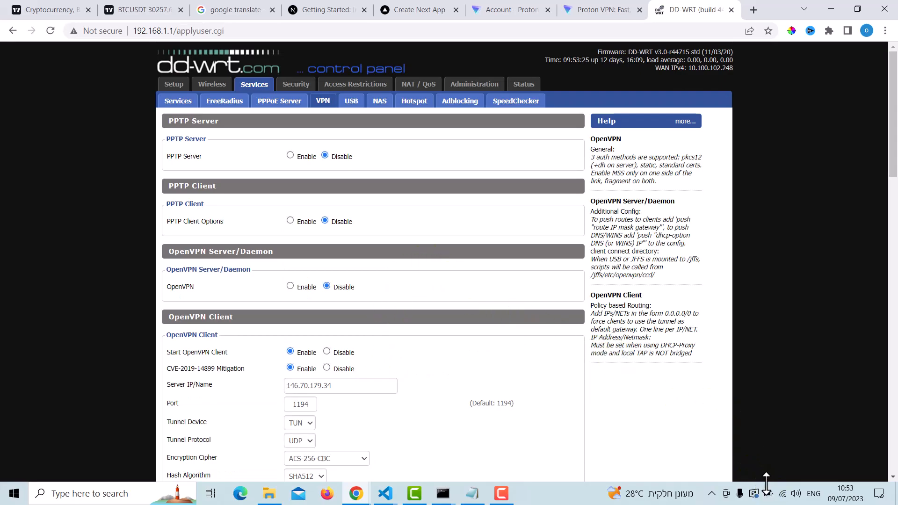
Step: Check the computer's Wi-Fi connection and review the applied OpenVPN client settings
{"action": "left_click", "coordinate": [784, 497]}
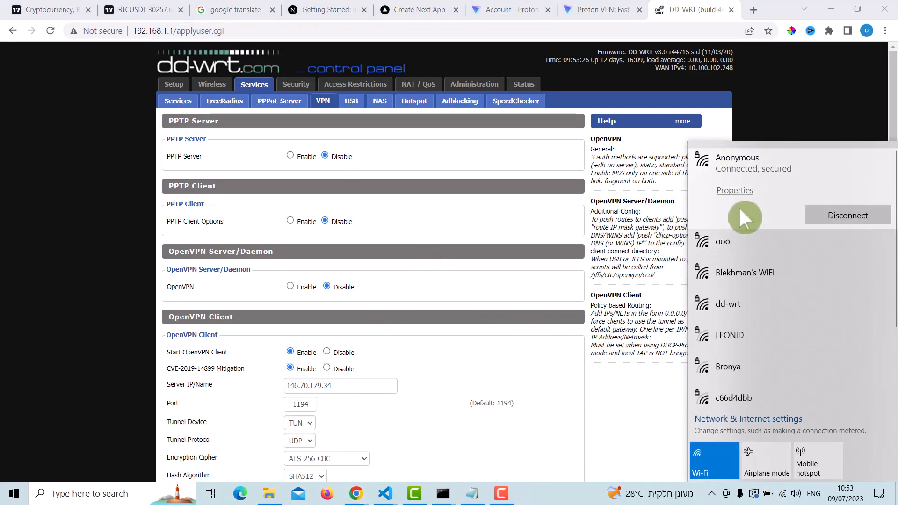
{"action": "left_click", "coordinate": [676, 210]}
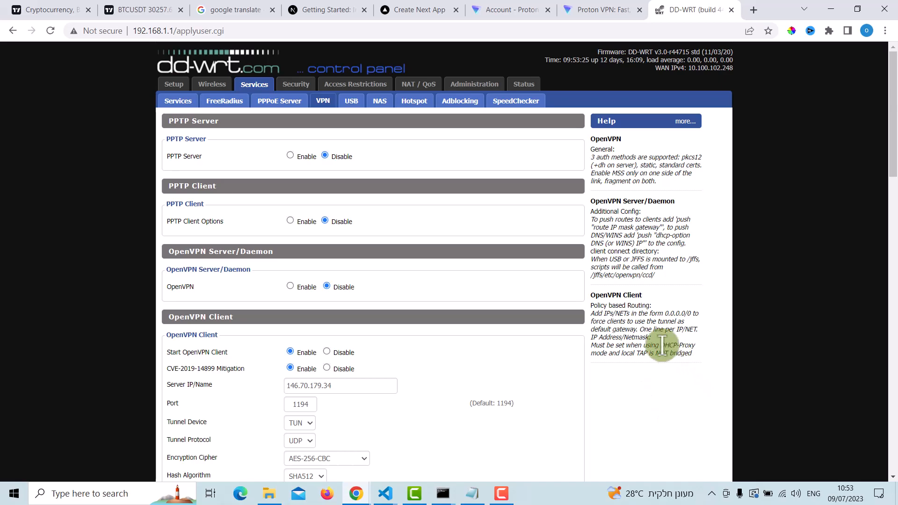
{"action": "scroll", "coordinate": [546, 304], "scroll_direction": "down", "scroll_amount": 20}
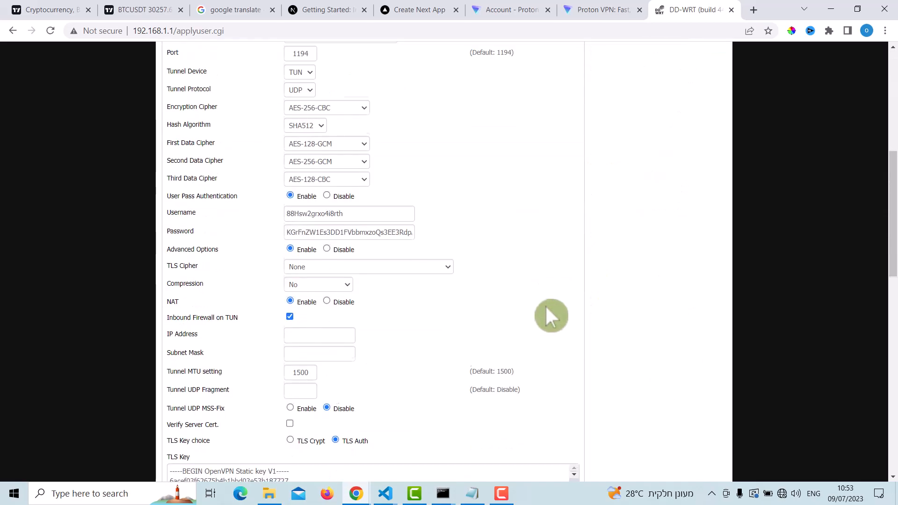
{"action": "scroll", "coordinate": [543, 306], "scroll_direction": "up", "scroll_amount": 12}
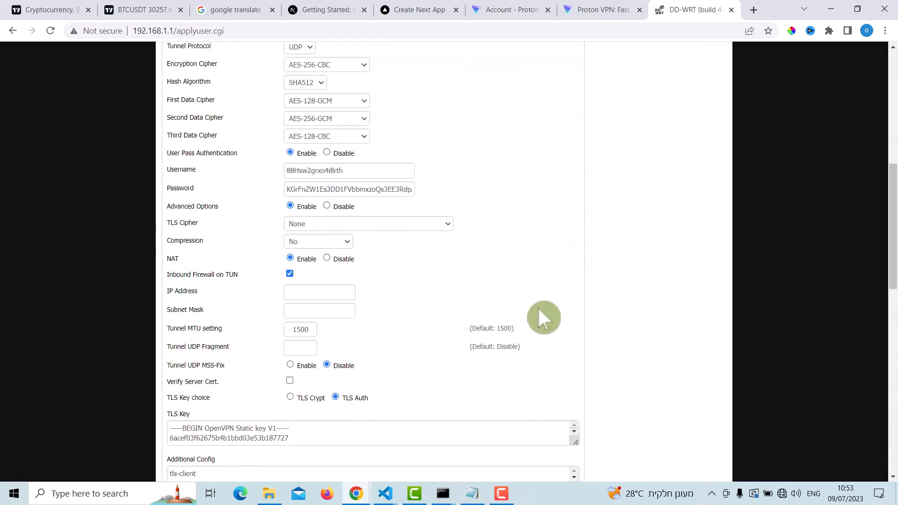
{"action": "scroll", "coordinate": [541, 307], "scroll_direction": "down", "scroll_amount": 10}
{"action": "scroll", "coordinate": [538, 304], "scroll_direction": "up", "scroll_amount": 20}
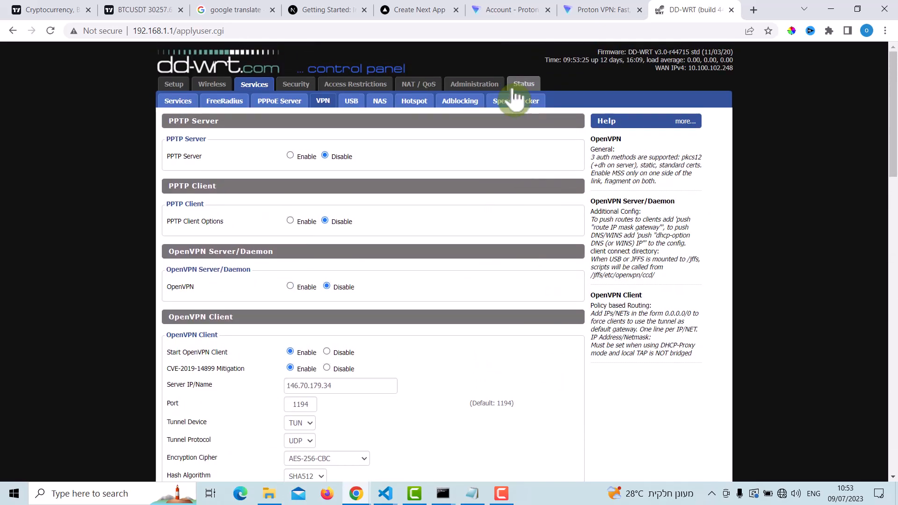
Step: Try the router's status and administration pages, then return to the control panel's home page at 192.168.1.1
{"action": "left_click", "coordinate": [522, 85]}
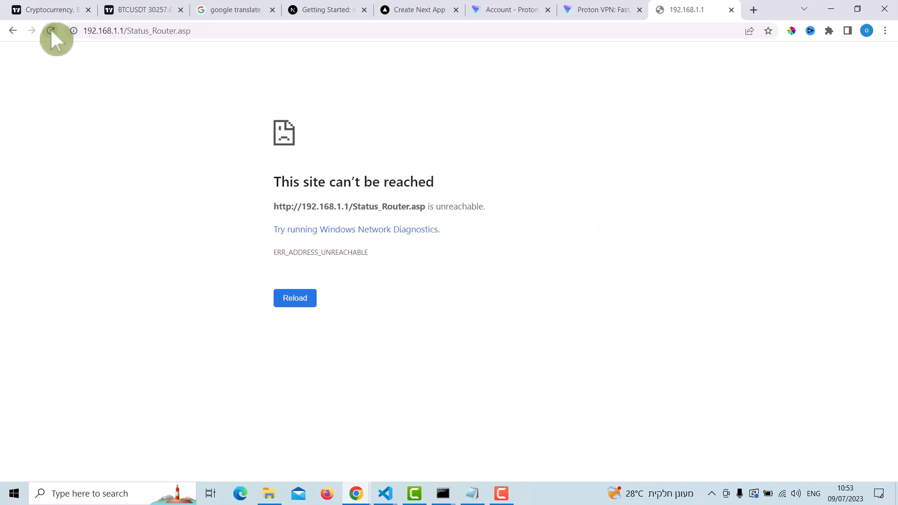
{"action": "left_click", "coordinate": [50, 30]}
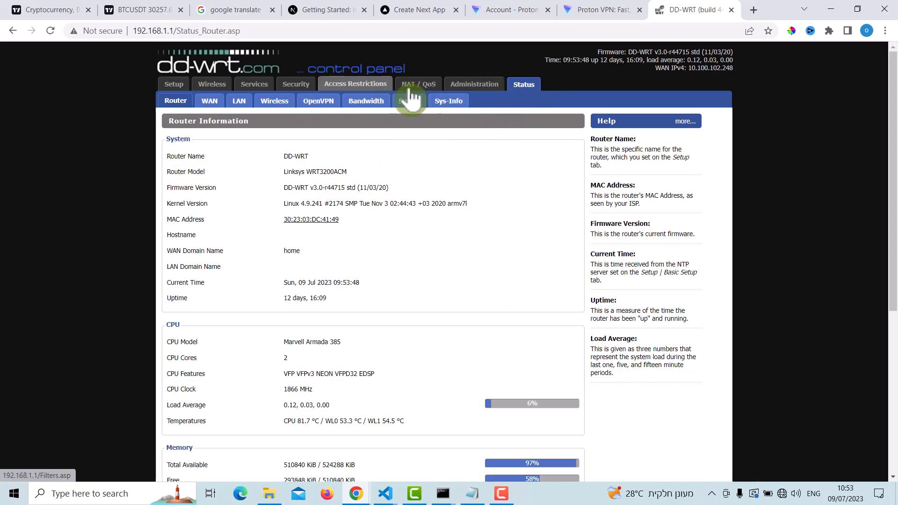
{"action": "left_click", "coordinate": [475, 86]}
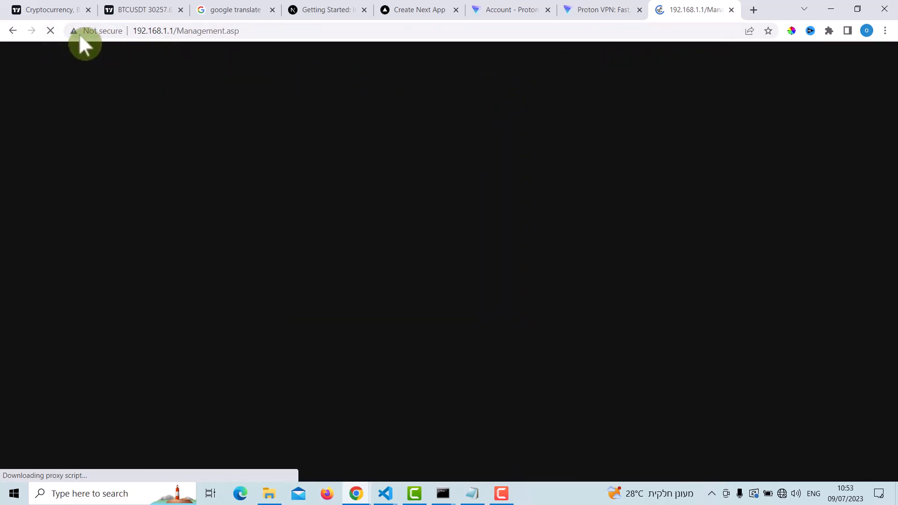
{"action": "left_click", "coordinate": [187, 31]}
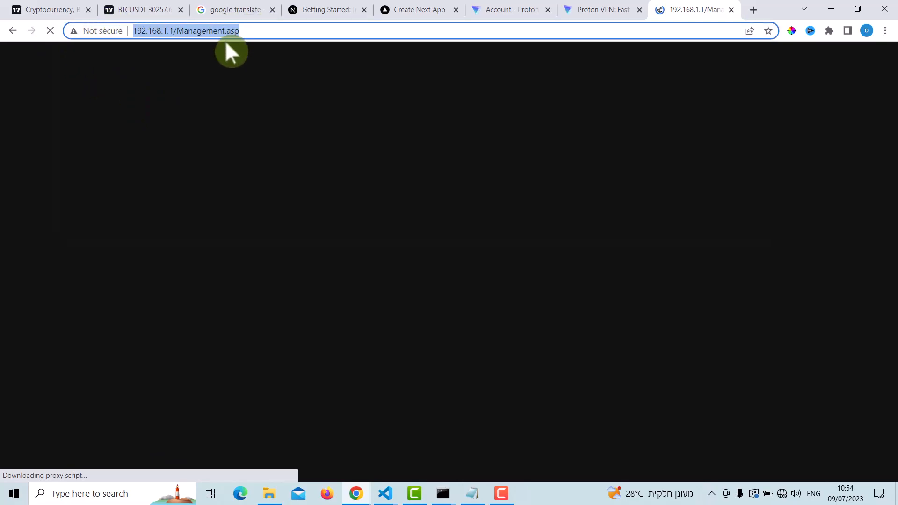
{"action": "type", "text": "19"}
{"action": "key", "text": "Return"}
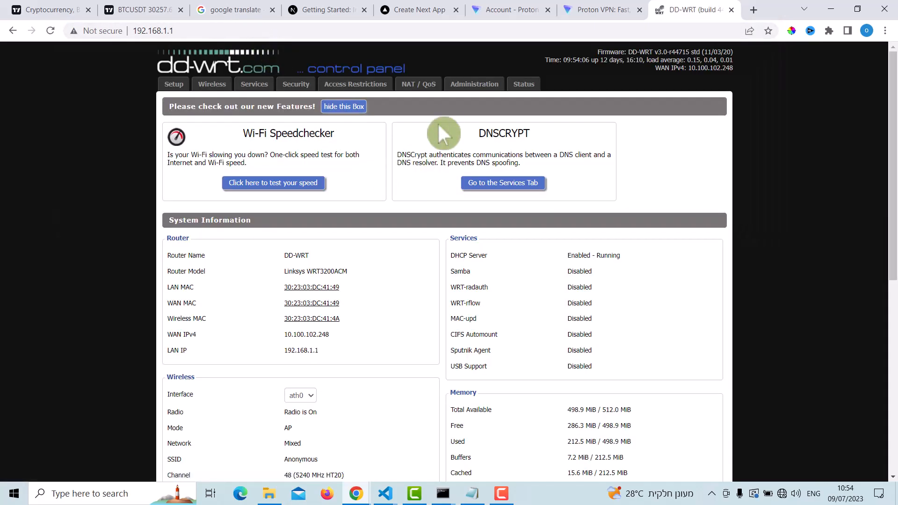
Step: Open the router's OpenVPN status page and examine the client connection state and the cipher used in the log
{"action": "left_click", "coordinate": [524, 84]}
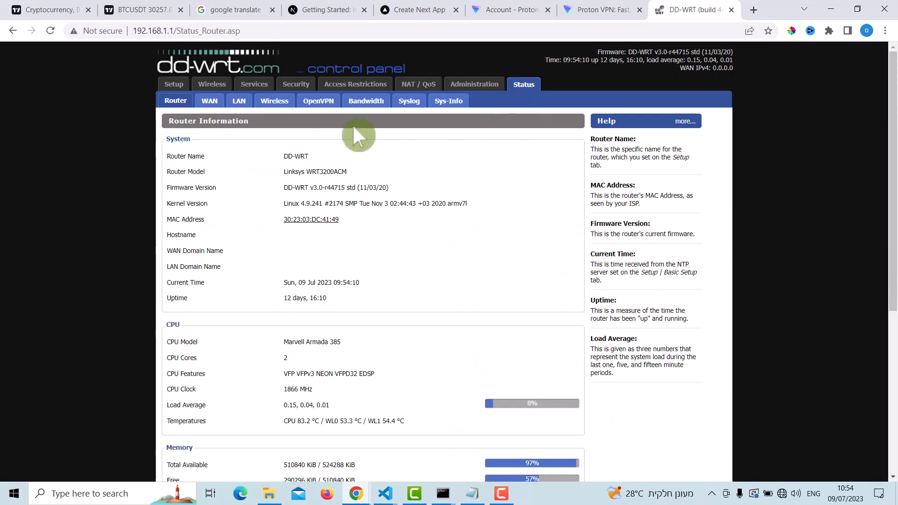
{"action": "left_click", "coordinate": [328, 103]}
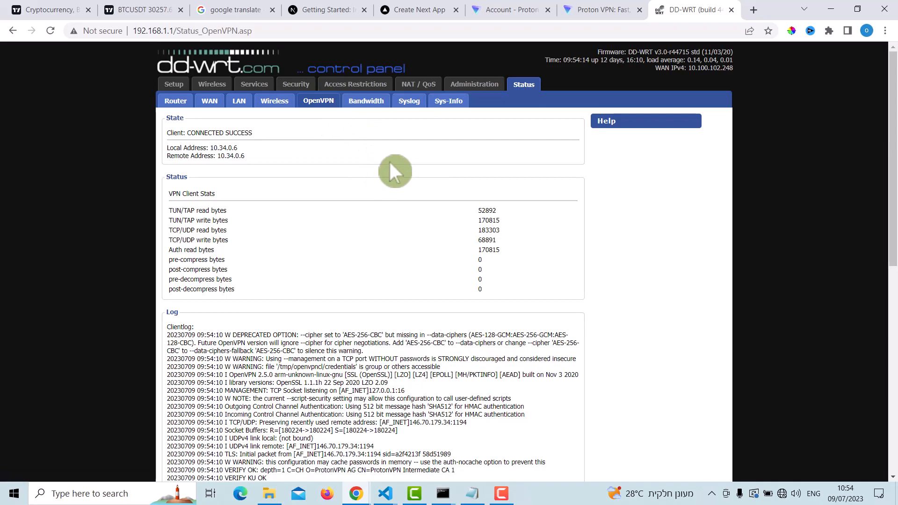
{"action": "left_click_drag", "start_coordinate": [189, 133], "coordinate": [276, 139]}
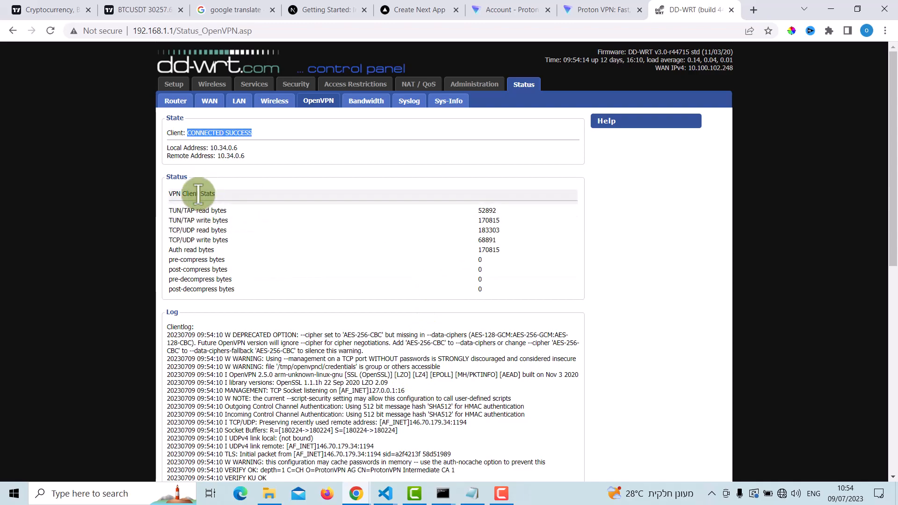
{"action": "scroll", "coordinate": [301, 232], "scroll_direction": "down", "scroll_amount": 2}
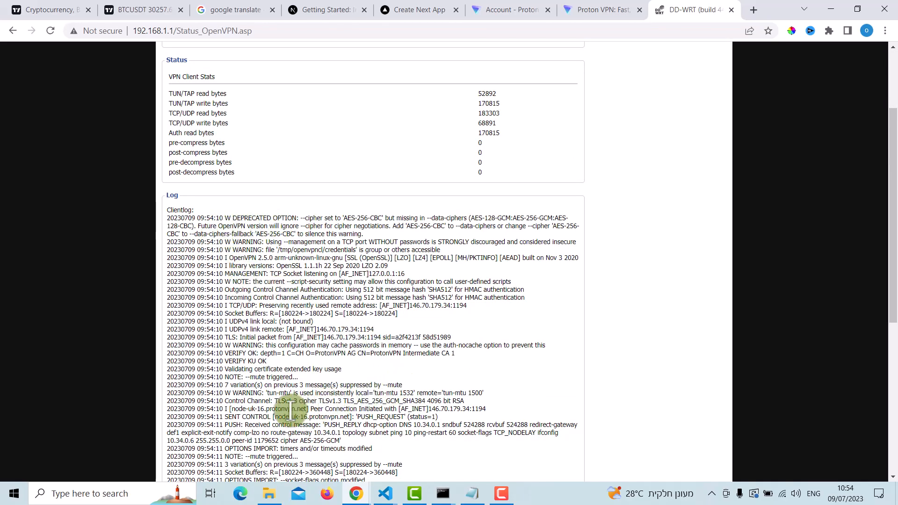
{"action": "left_click_drag", "start_coordinate": [345, 399], "coordinate": [404, 401]}
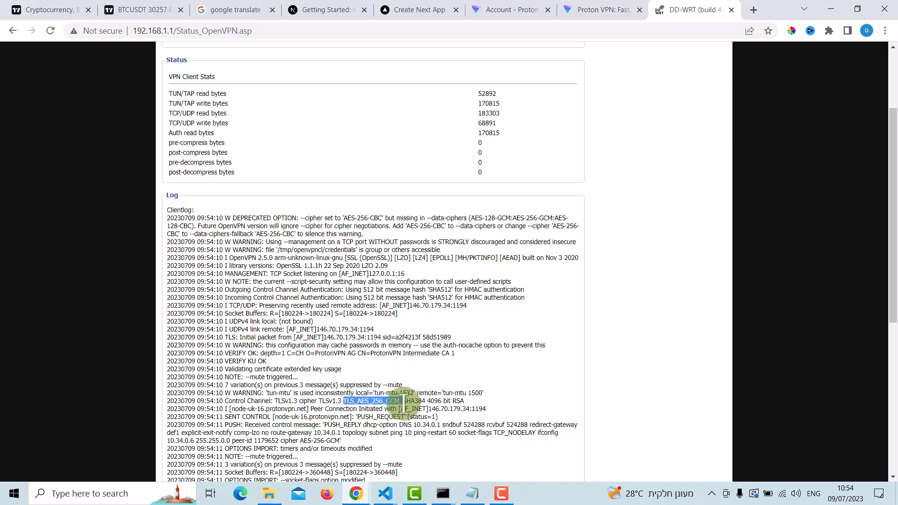
{"action": "scroll", "coordinate": [415, 313], "scroll_direction": "up", "scroll_amount": 2}
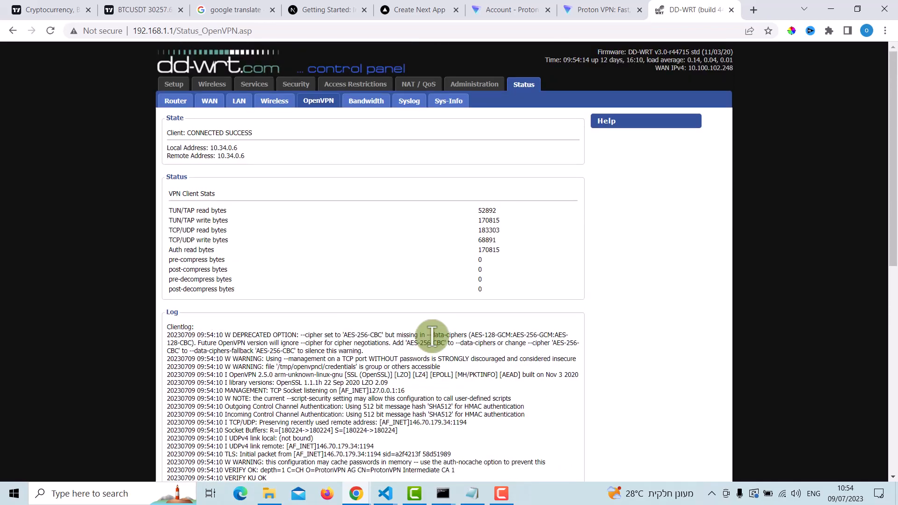
Step: Search Google for "my ip" in a new tab and open whatismyipaddress.com from the results
{"action": "left_click", "coordinate": [751, 10]}
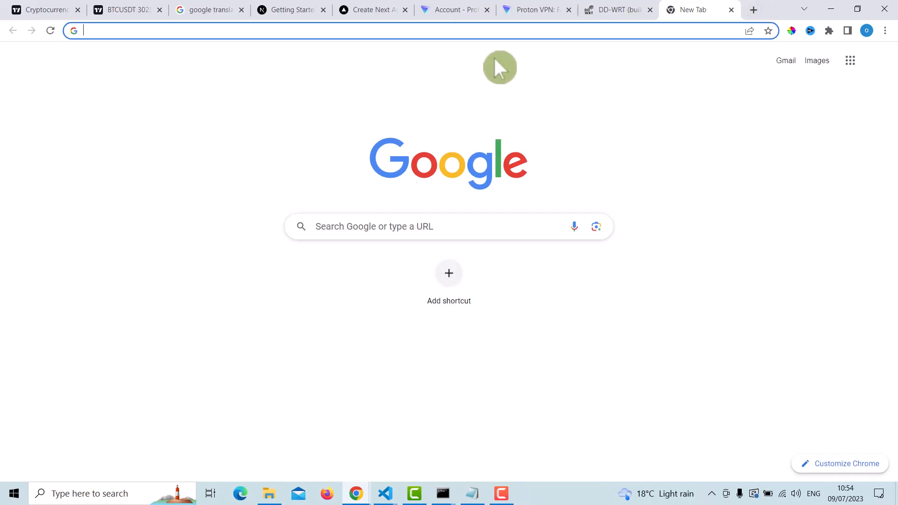
{"action": "type", "text": "my"}
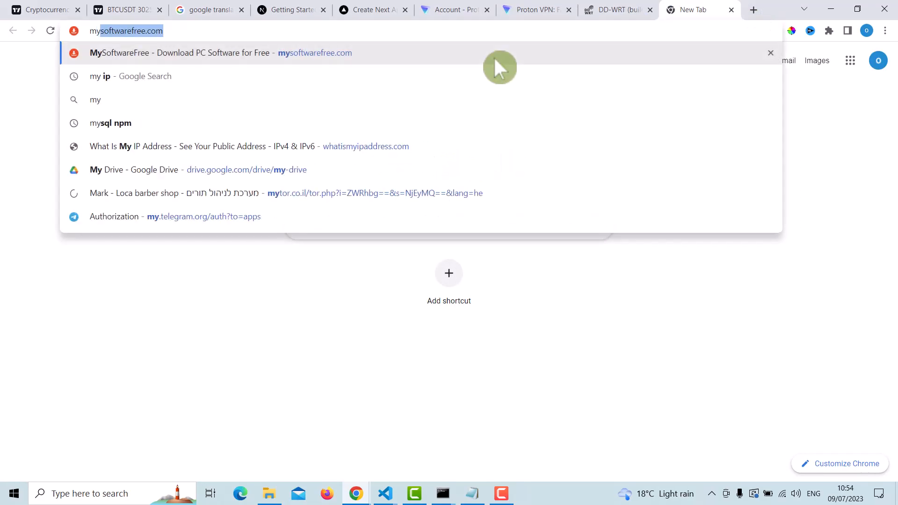
{"action": "type", "text": " ip"}
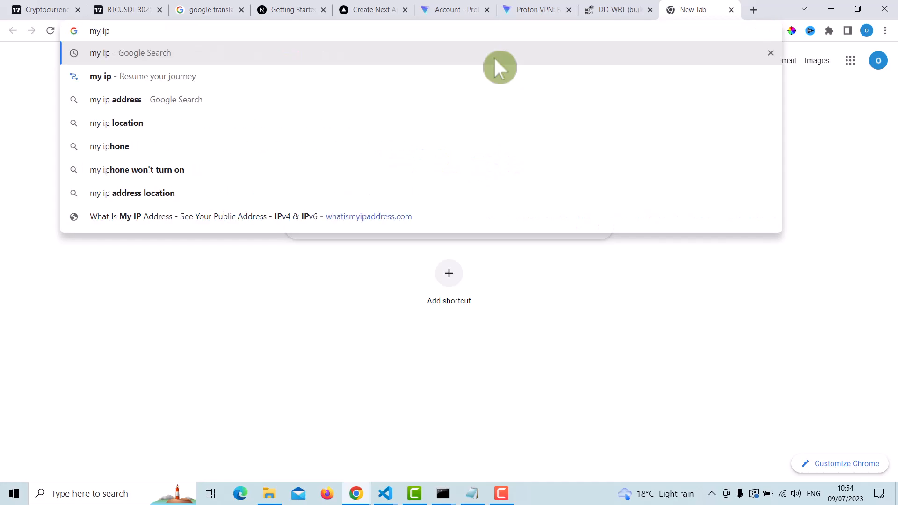
{"action": "key", "text": "Return"}
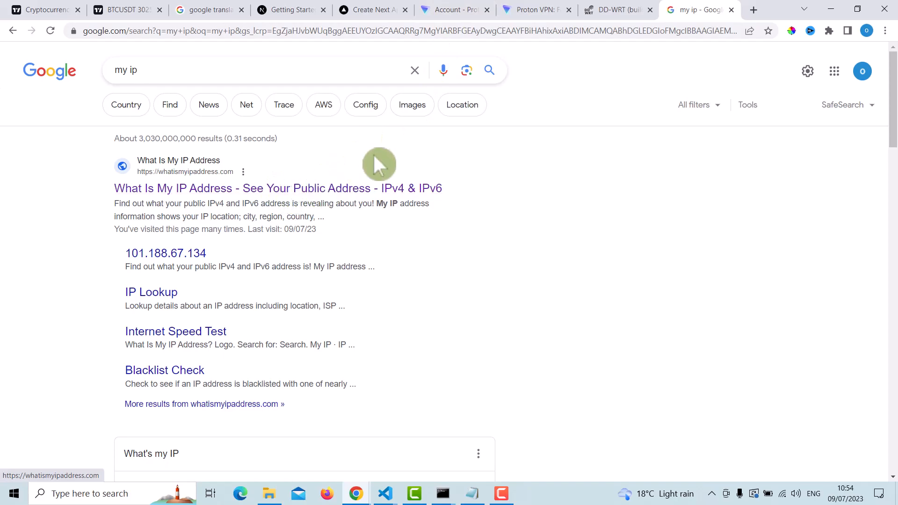
{"action": "left_click", "coordinate": [384, 190]}
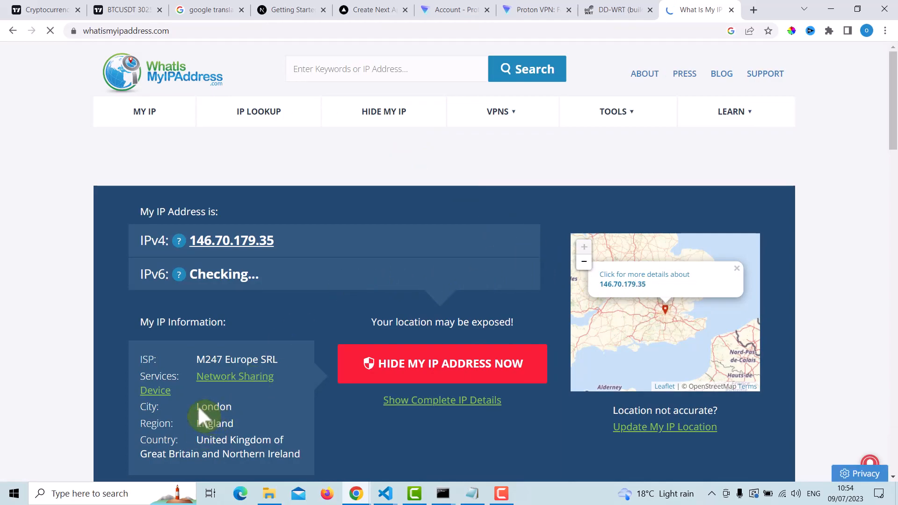
Step: Examine the city and country reported for the public IP address and its location on the map
{"action": "double_click", "coordinate": [237, 408]}
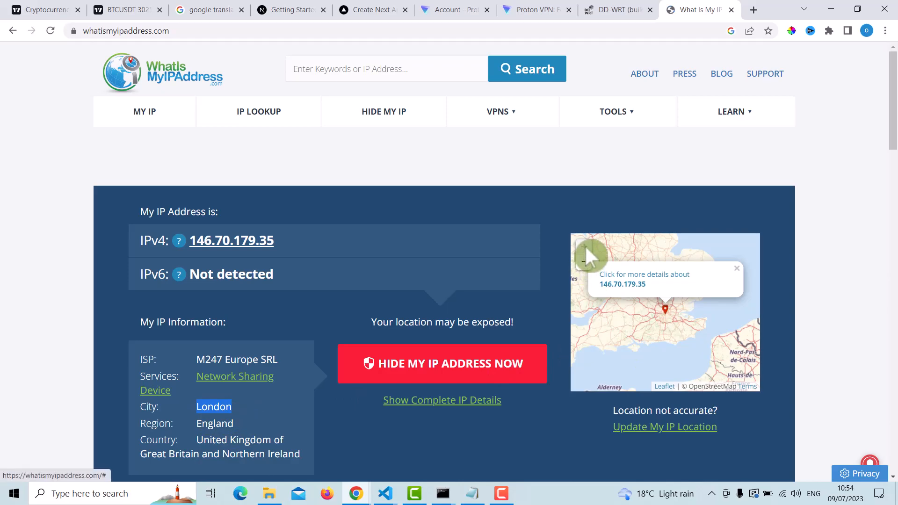
{"action": "left_click", "coordinate": [585, 261]}
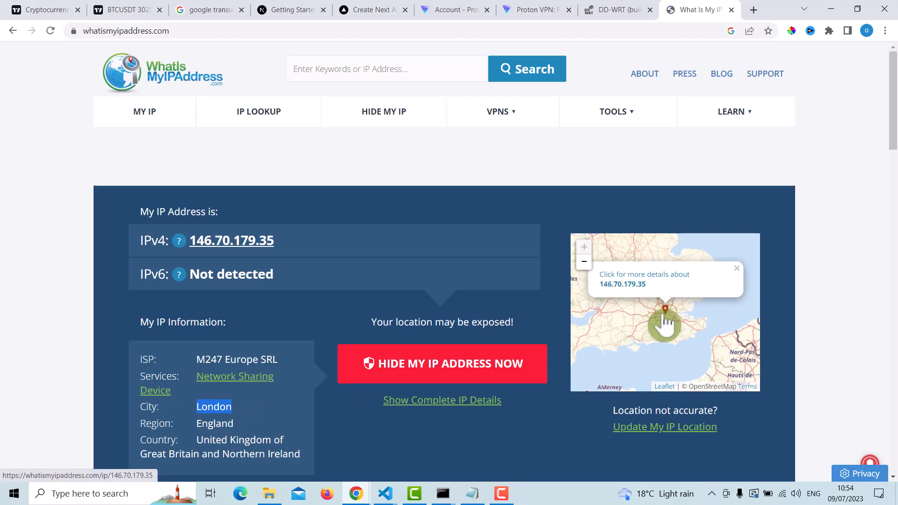
{"action": "scroll", "coordinate": [666, 323], "scroll_direction": "down", "scroll_amount": 4}
{"action": "scroll", "coordinate": [668, 343], "scroll_direction": "up", "scroll_amount": 4}
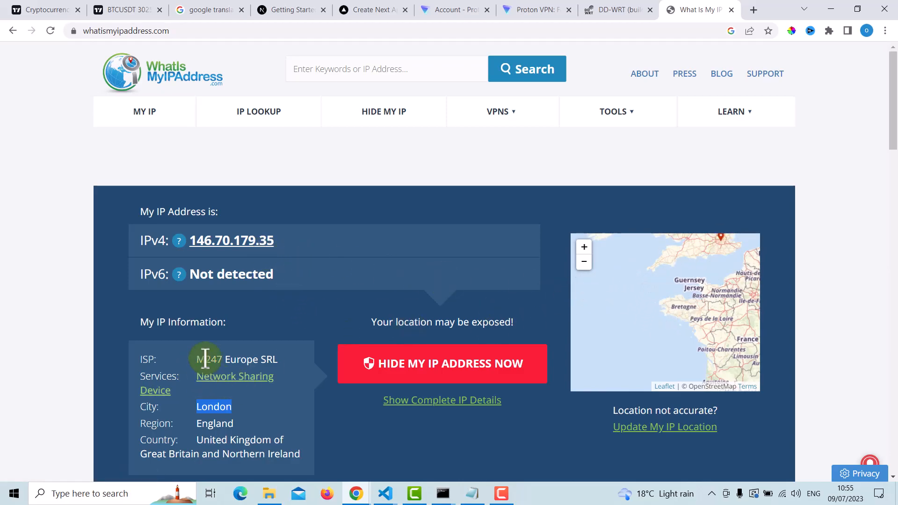
{"action": "left_click_drag", "start_coordinate": [195, 424], "coordinate": [285, 440]}
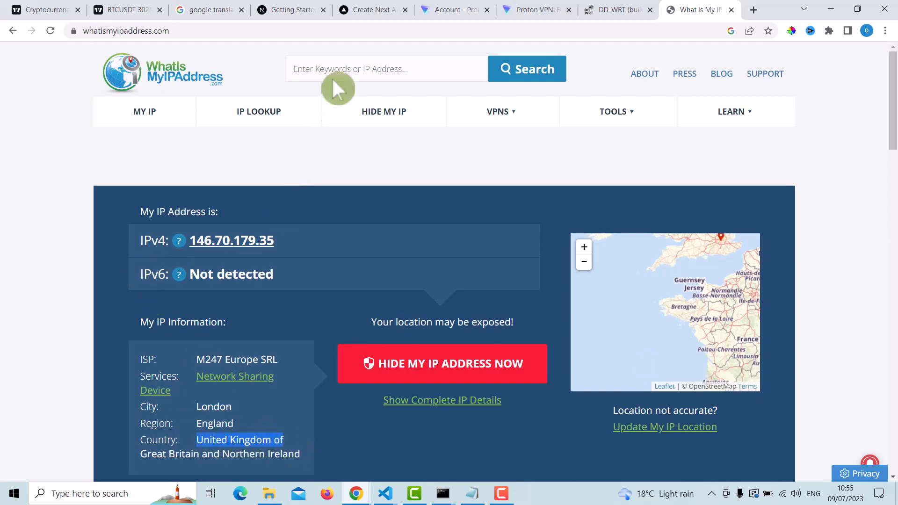
{"action": "left_click", "coordinate": [502, 494]}
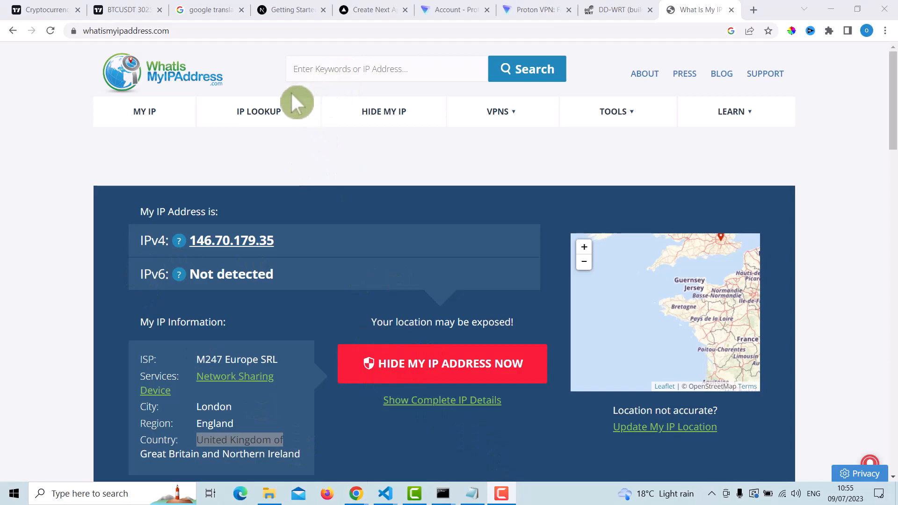